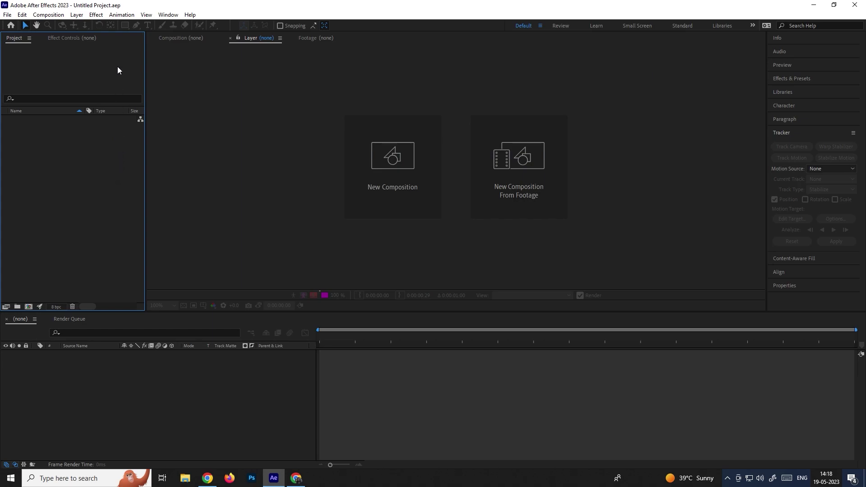
Step: Create a 1920×1080 composition, Comp 1, and paste the ARTISTS CREEK text layer into it
left_click(96, 15)
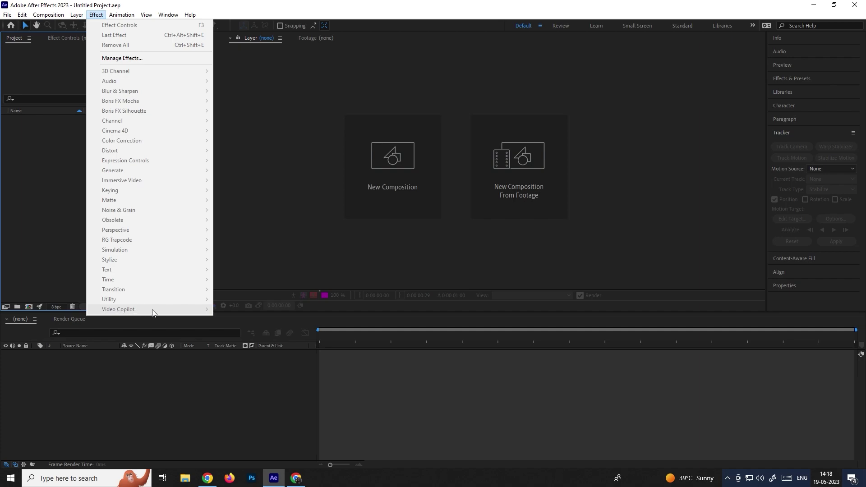
key("Escape")
left_click(47, 15)
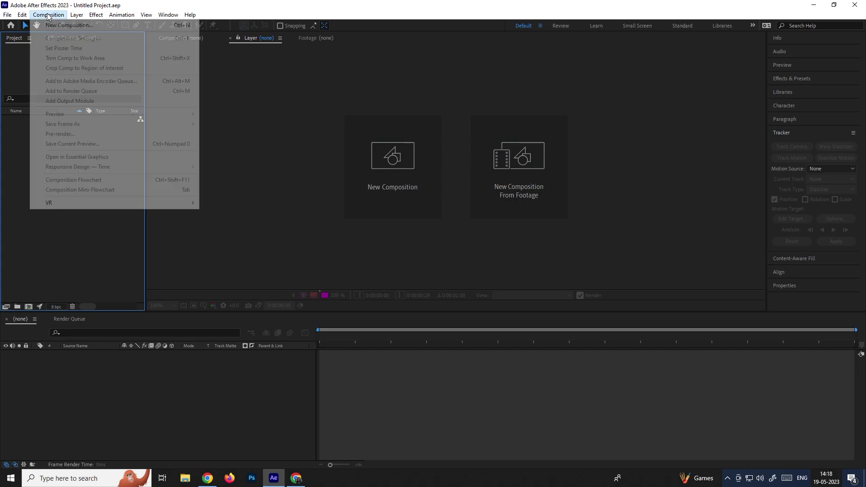
left_click(66, 25)
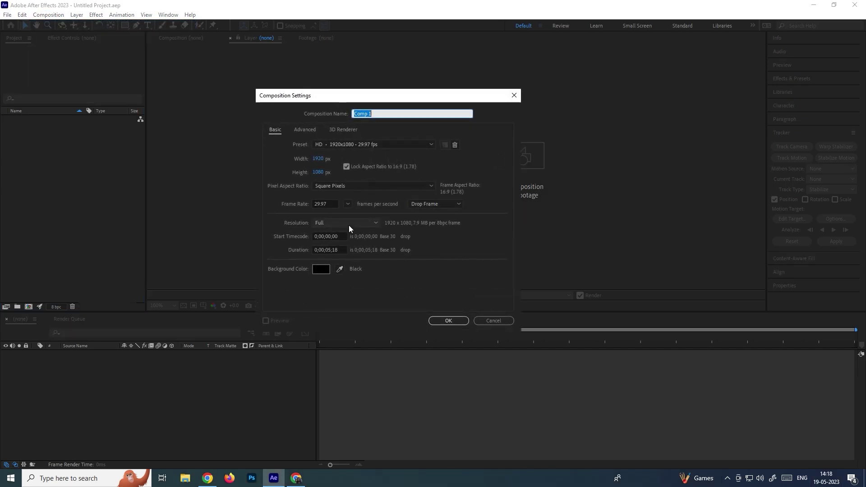
left_click(446, 320)
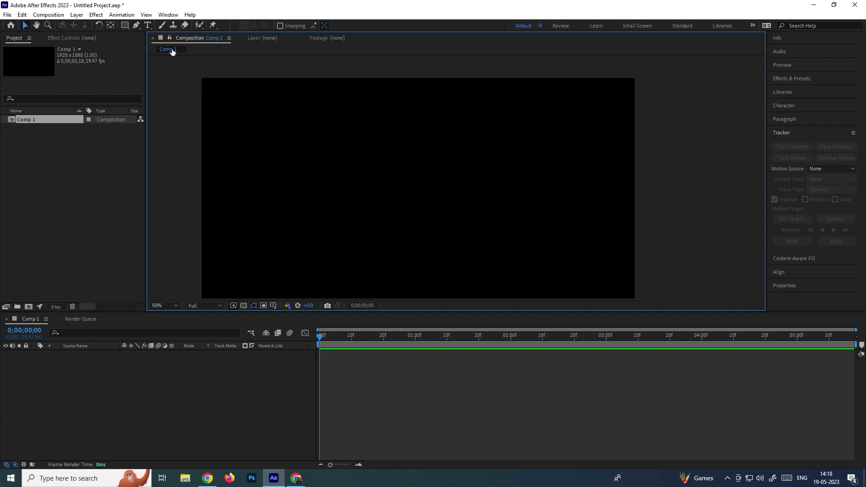
key("ctrl+v")
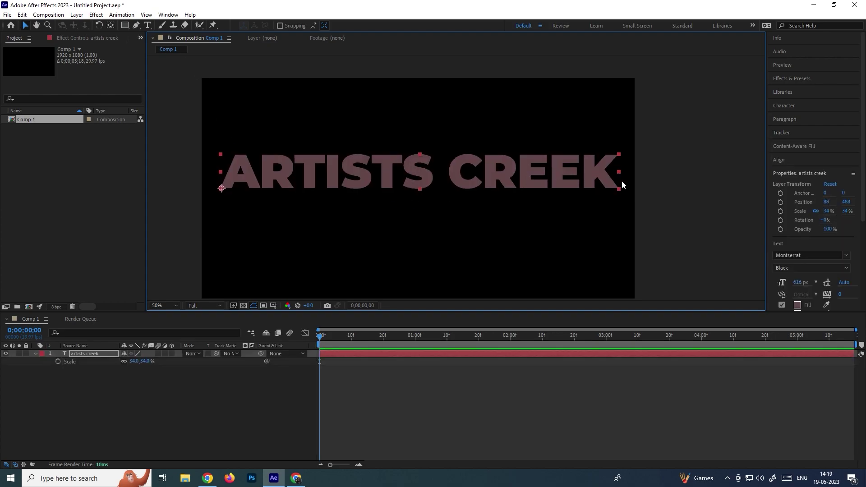
left_click(655, 184)
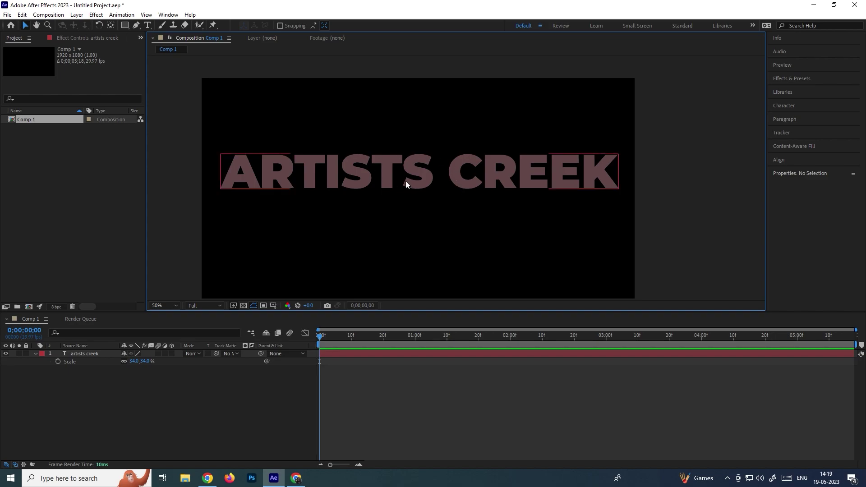
left_click(246, 398)
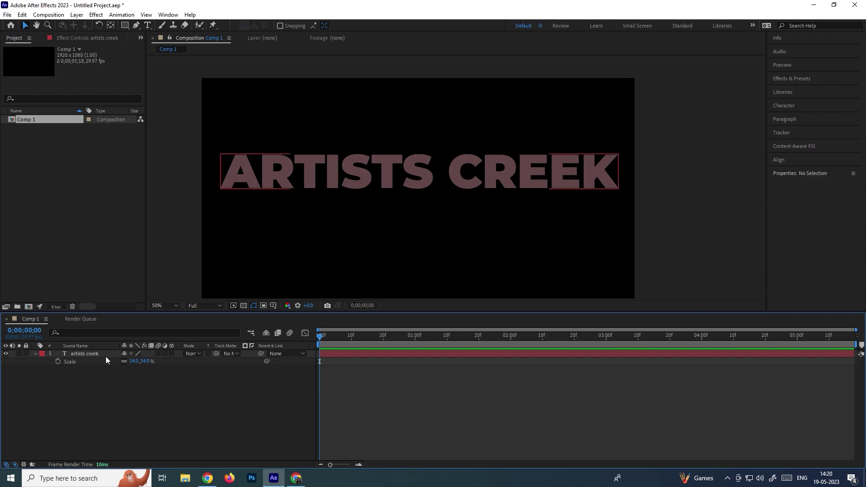
left_click(36, 353)
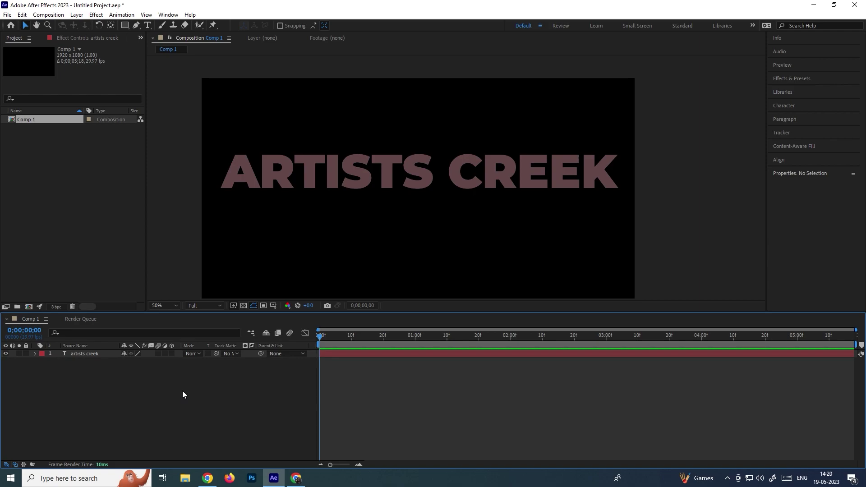
Step: Add a full-frame 1920×1080 yellow-orange solid named 'Element' and keep it selected
left_click(78, 15)
mouse_move(110, 24)
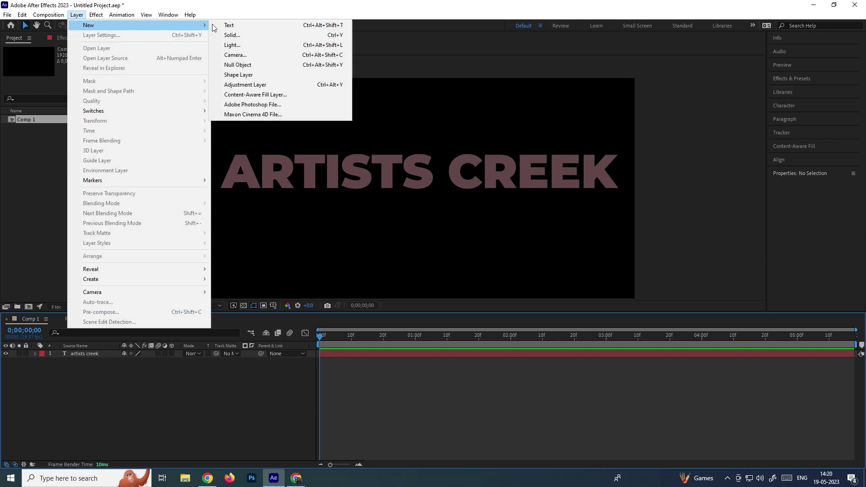
left_click(260, 36)
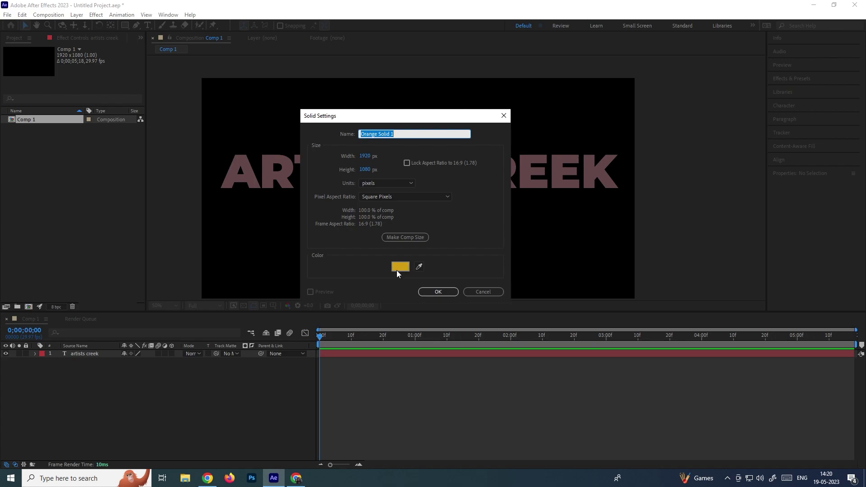
left_click(427, 131)
left_click_drag(427, 132, 340, 134)
type("Element")
left_click(438, 291)
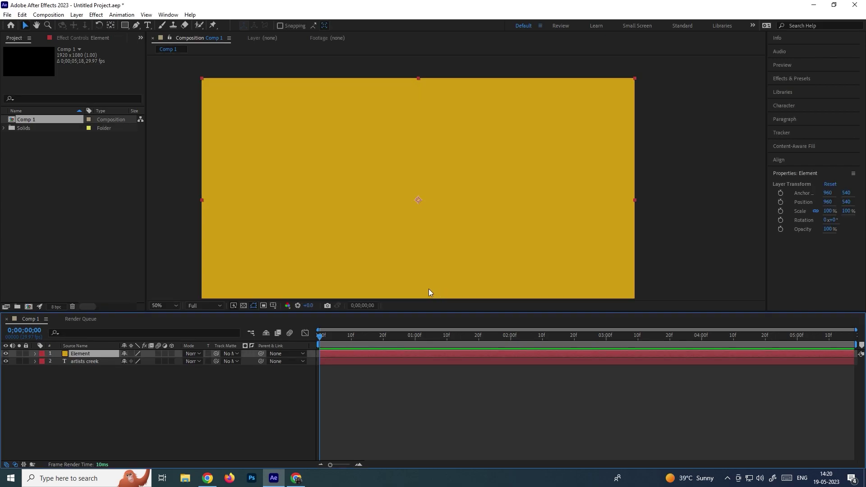
left_click(148, 396)
left_click(77, 357)
Step: Apply the Video Copilot Element effect to the Element solid
left_click(118, 371)
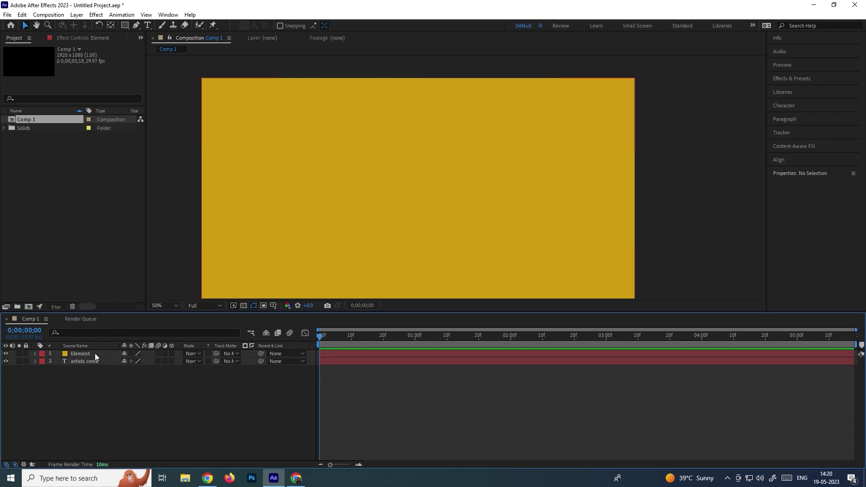
left_click(95, 353)
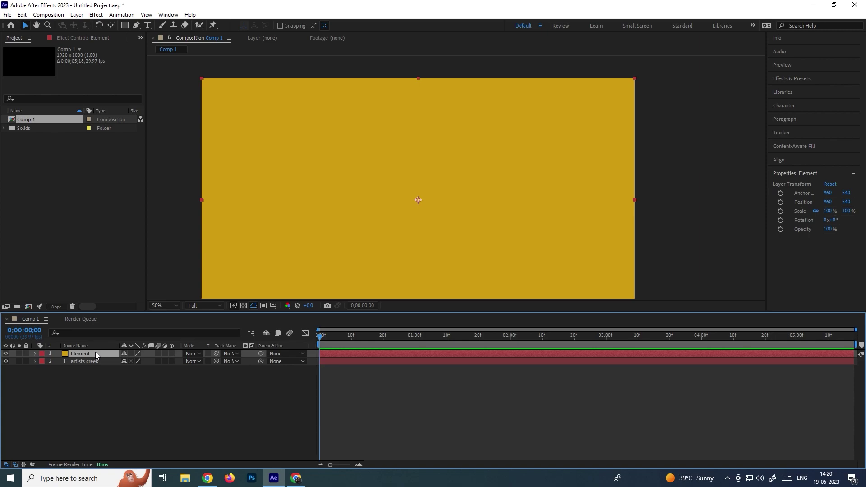
left_click(96, 15)
mouse_move(143, 308)
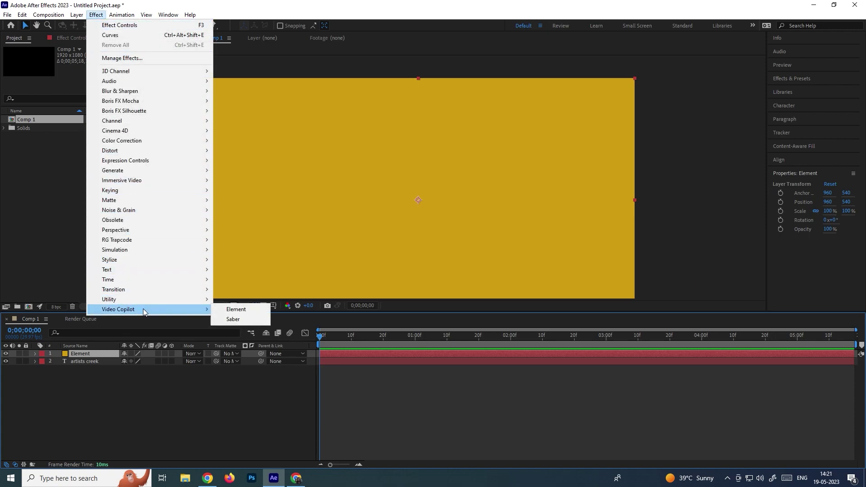
left_click(247, 314)
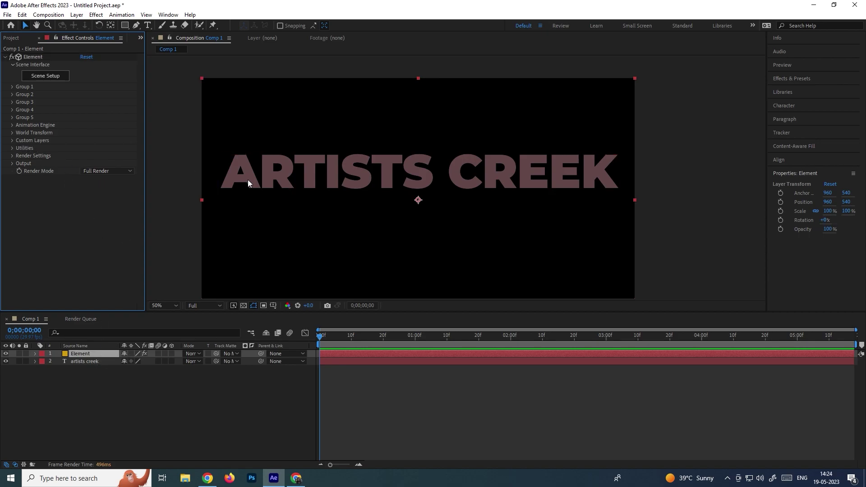
Step: Set the Element effect's Path Layer 1 to the '2. artists creek' text layer
left_click(12, 140)
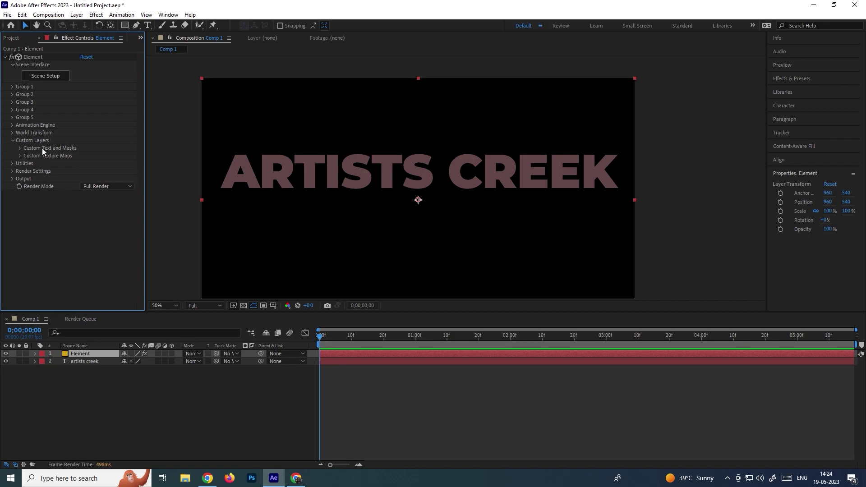
left_click(20, 148)
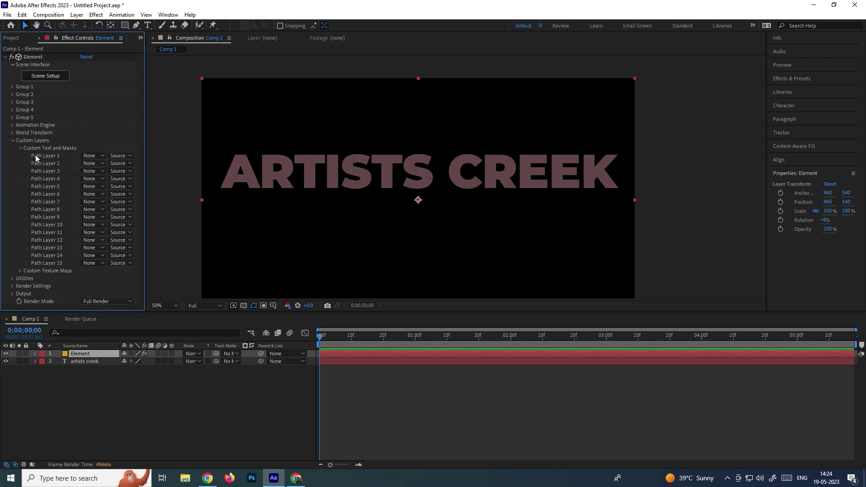
left_click(91, 156)
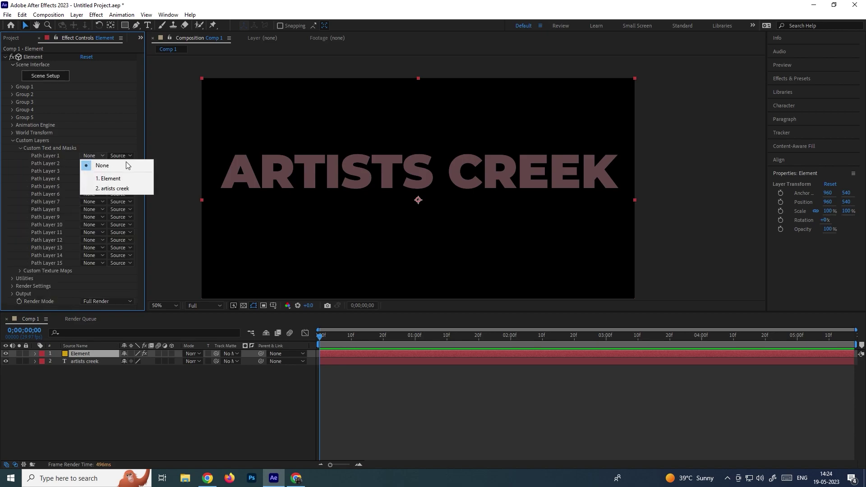
left_click(109, 188)
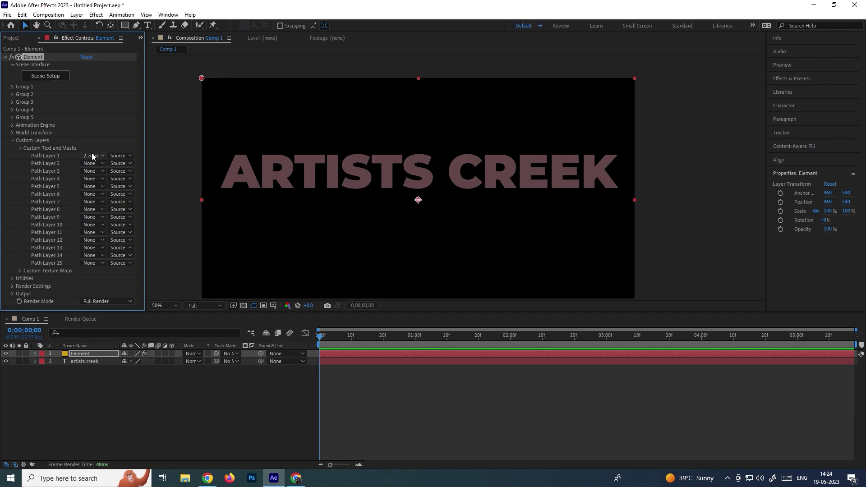
left_click(54, 77)
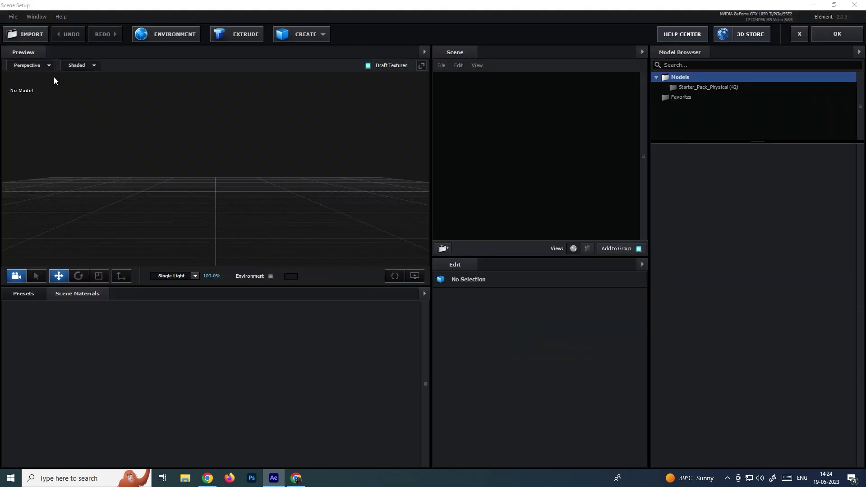
Step: Reposition the Scene Setup window, orbit the empty preview grid, and maximize the window
double_click(44, 5)
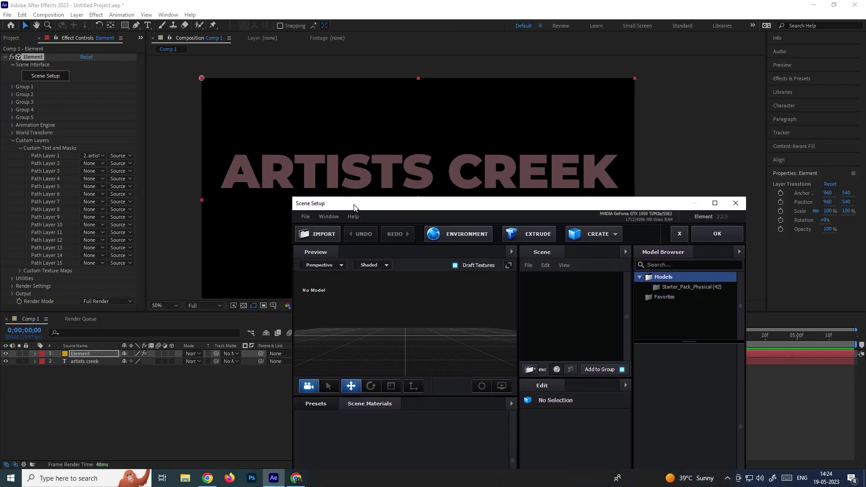
left_click_drag(397, 203, 302, 145)
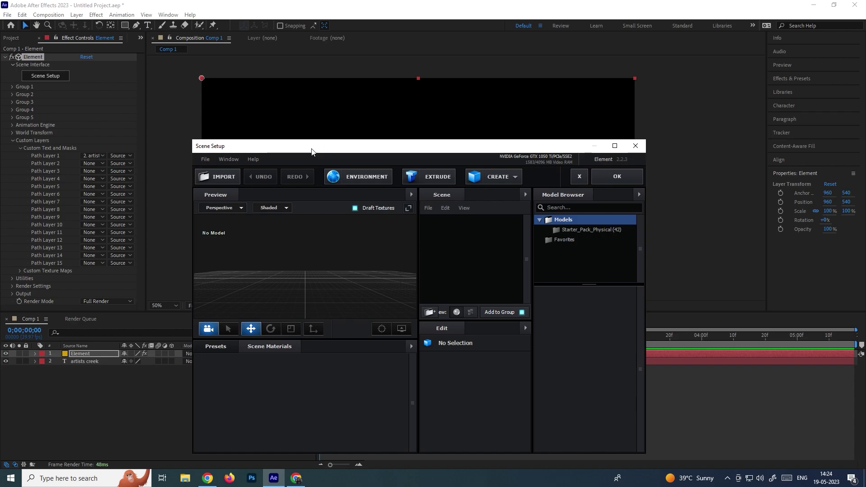
double_click(313, 151)
left_click_drag(259, 189, 255, 176)
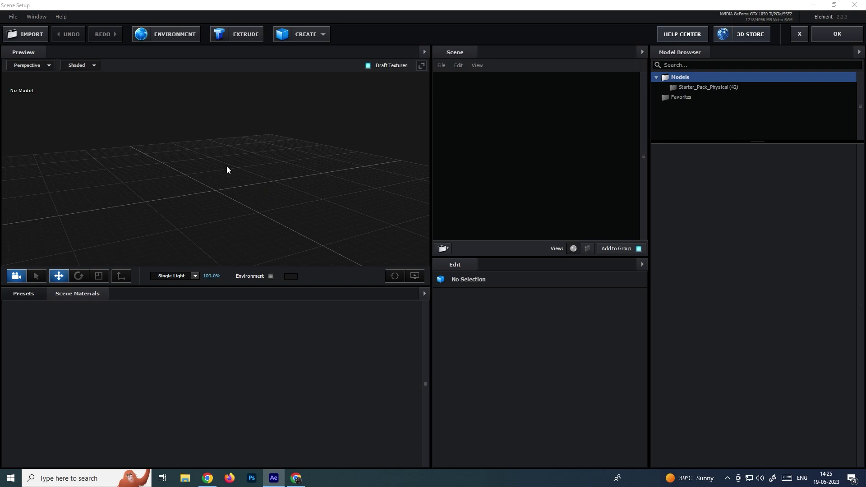
mouse_move(226, 170)
left_mouse_down()
mouse_move(218, 188)
mouse_move(191, 174)
mouse_move(224, 174)
mouse_move(221, 167)
left_mouse_up()
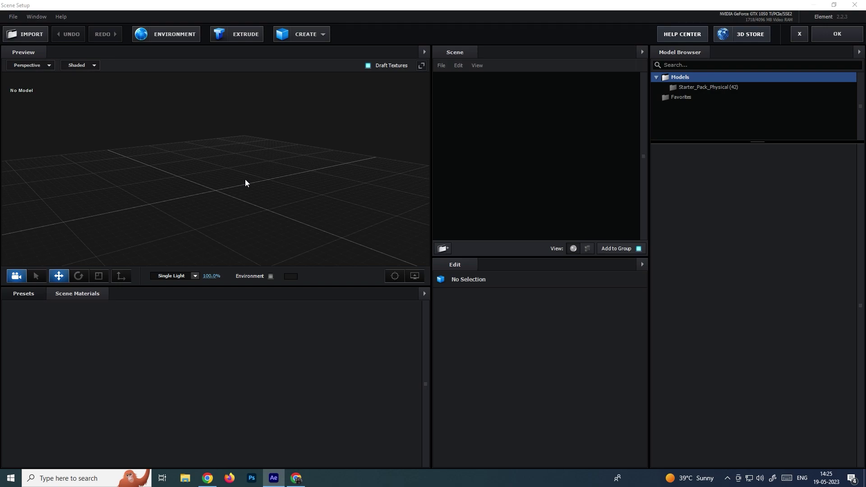
left_click_drag(238, 167, 226, 196)
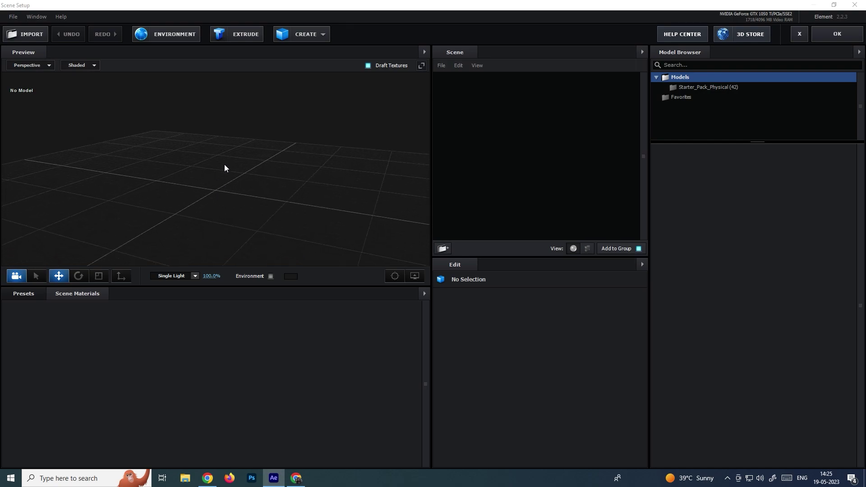
left_click_drag(205, 202, 188, 203)
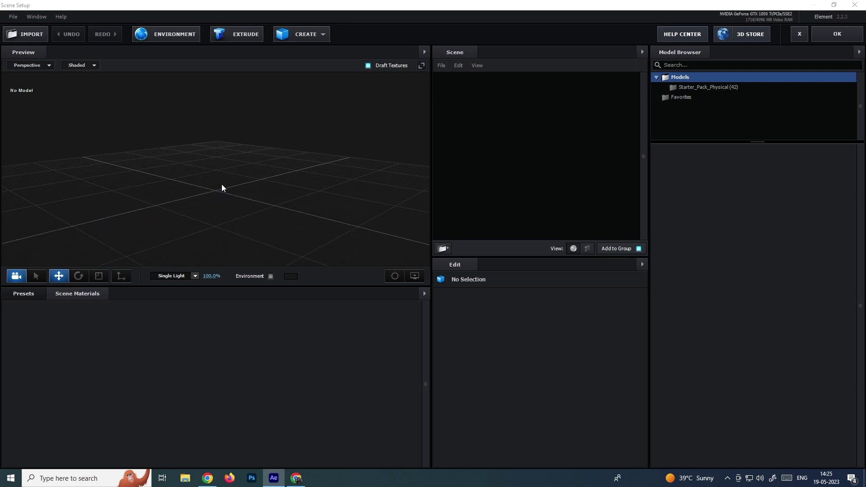
scroll(222, 184, "down", 5)
mouse_move(223, 180)
left_mouse_down()
mouse_move(221, 169)
mouse_move(222, 176)
left_mouse_up()
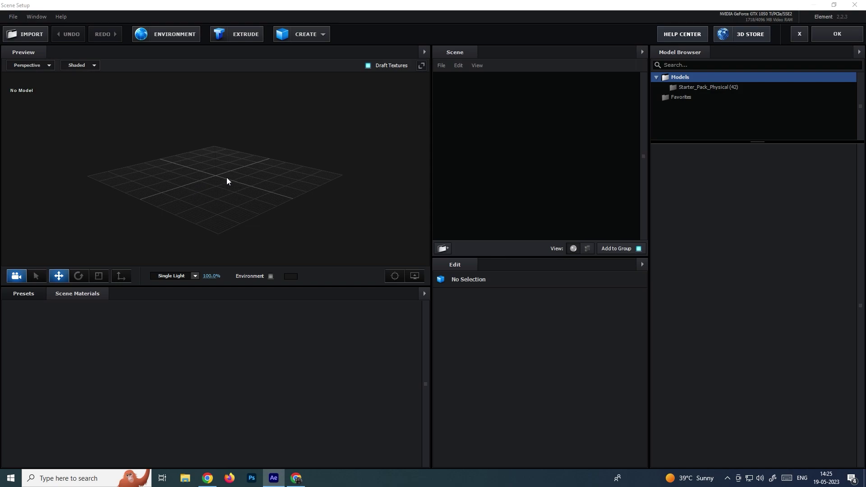
left_click(249, 35)
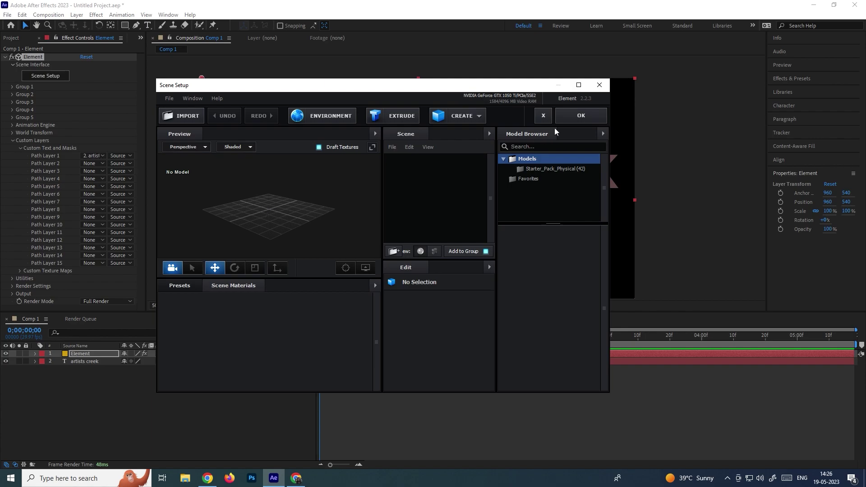
left_click(579, 86)
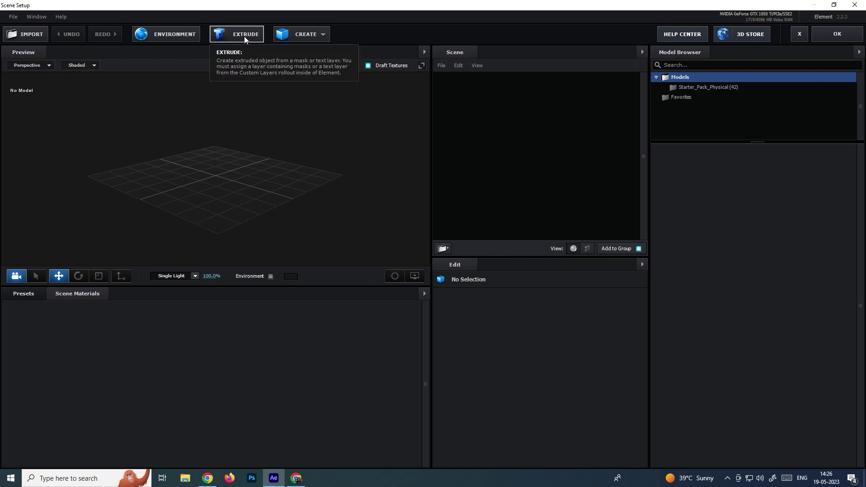
Step: Extrude the ARTISTS CREEK text into a 3D model and orbit around it
left_click(244, 36)
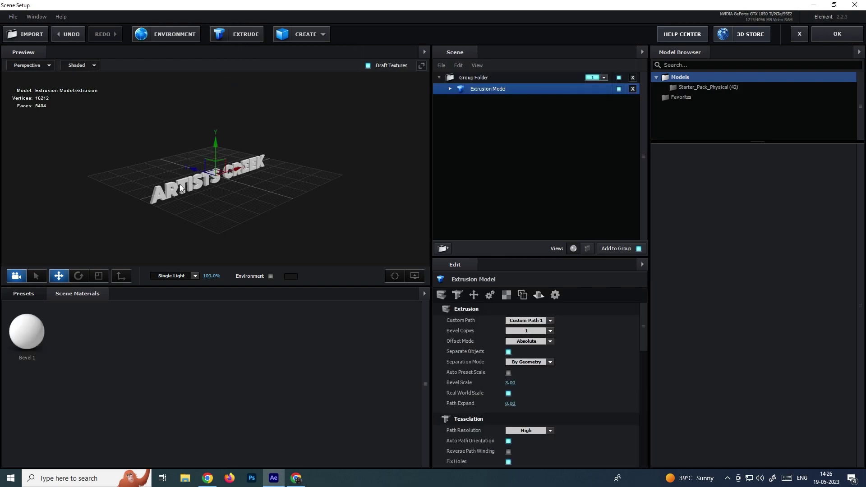
scroll(206, 191, "up", 5)
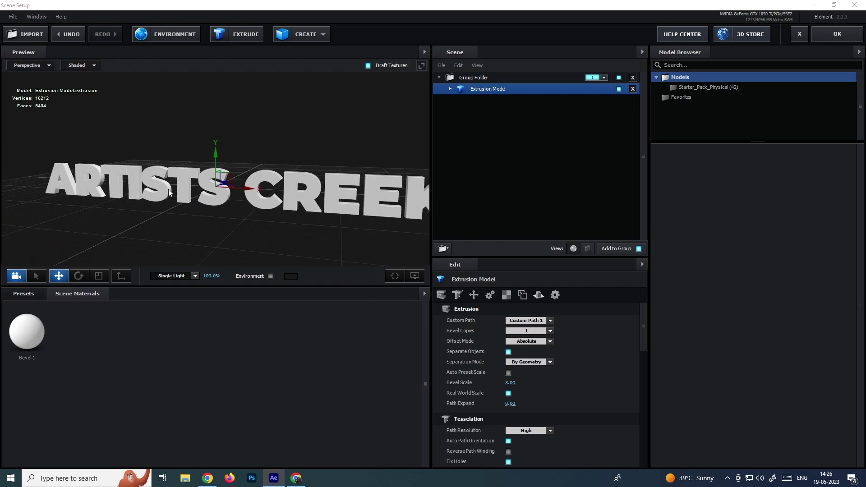
left_click_drag(205, 178, 230, 193)
left_click_drag(200, 160, 223, 185)
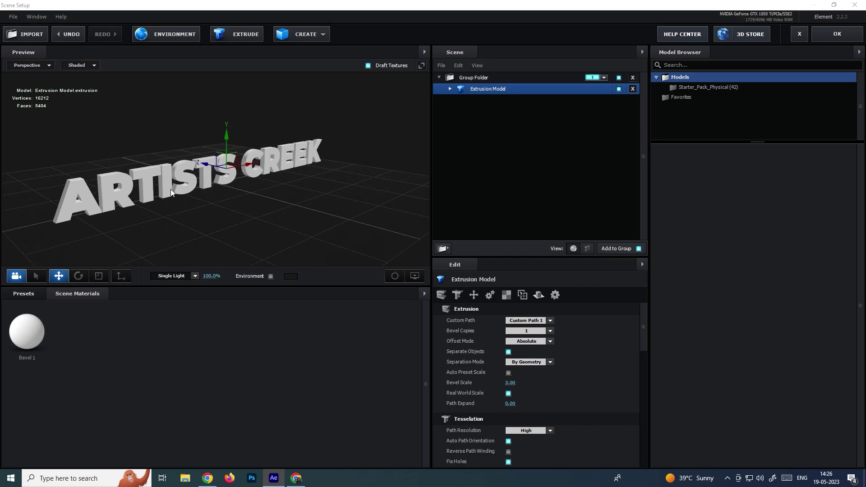
left_click_drag(170, 188, 271, 197)
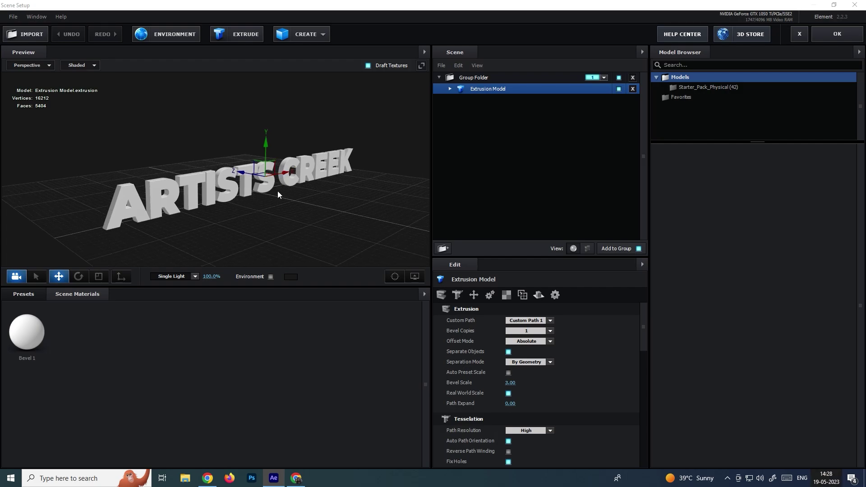
left_click(34, 296)
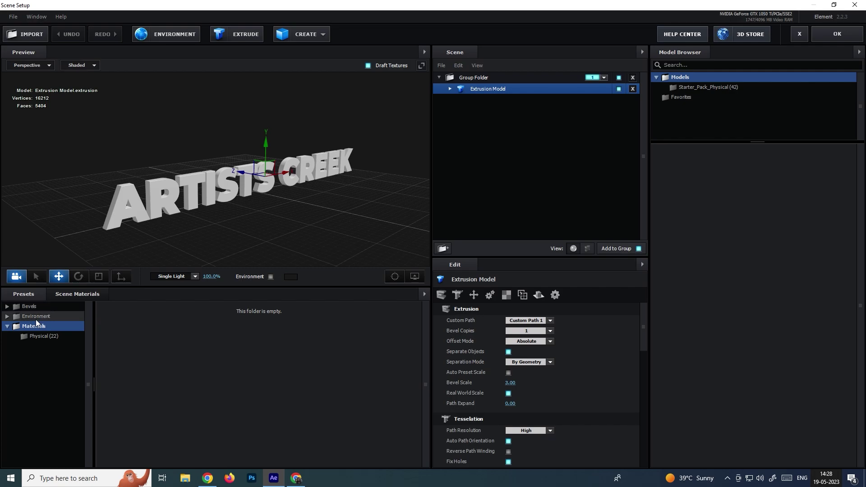
Step: Apply the Physical Metal_Diffused material preset to the ARTISTS CREEK extrusion
left_click(58, 337)
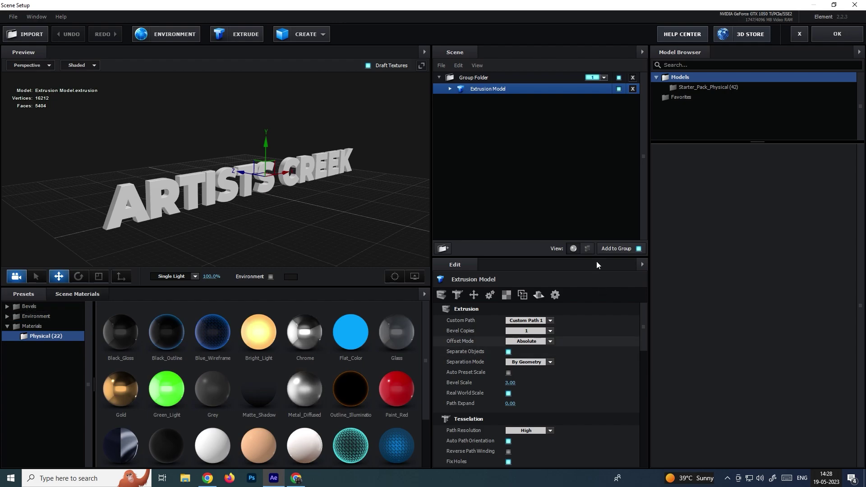
left_click(450, 89)
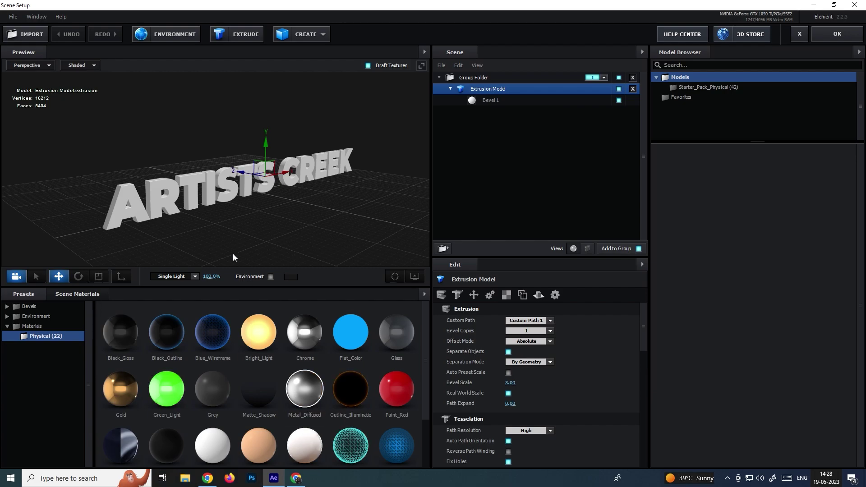
left_click(305, 393)
scroll(210, 200, "up", 5)
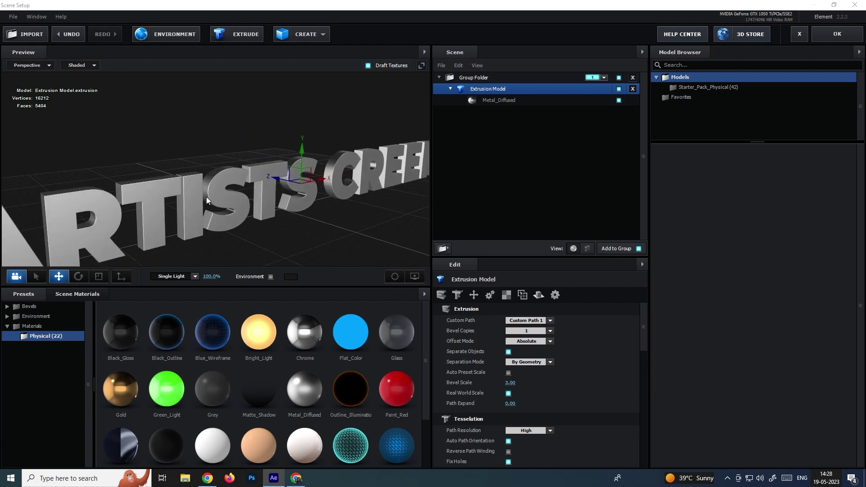
left_click_drag(206, 196, 226, 210)
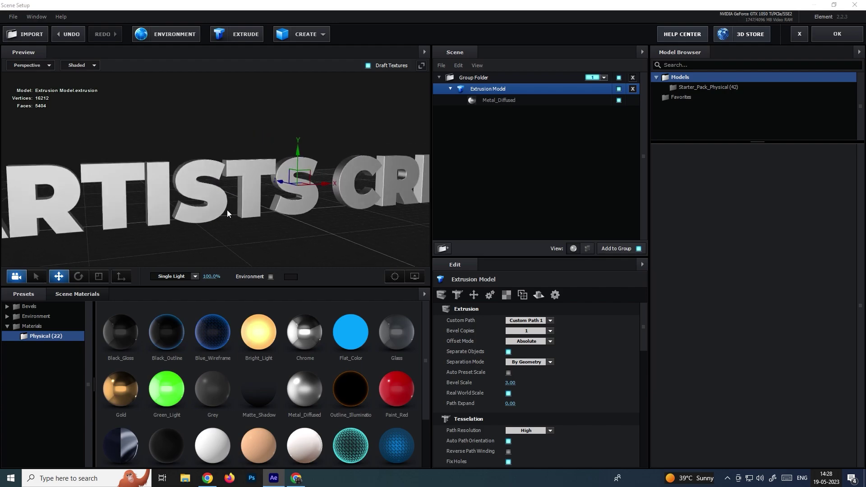
Step: Try the Gold and White materials, then return the text to Metal_Diffused
left_click(128, 388)
left_click_drag(227, 253, 248, 194)
scroll(269, 210, "down", 5)
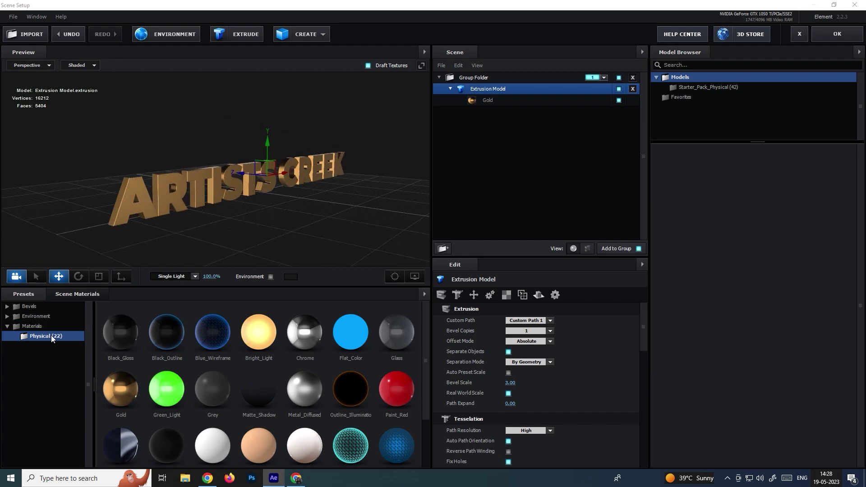
scroll(305, 392, "down", 1)
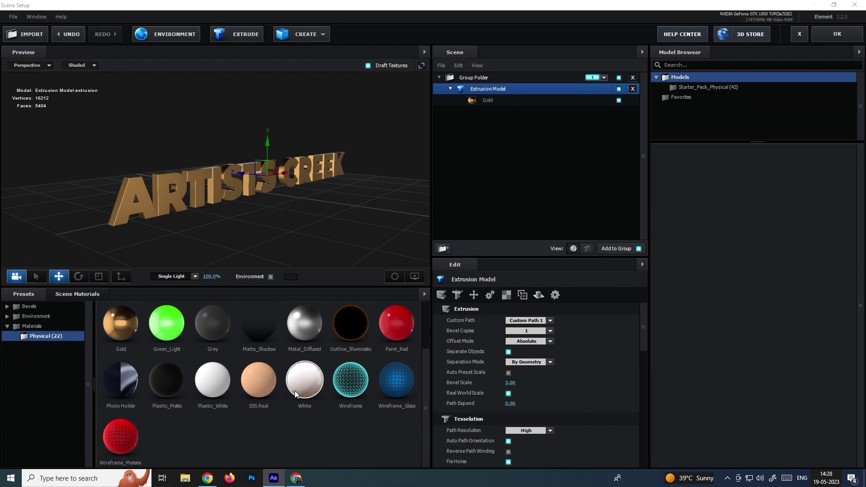
left_click(310, 390)
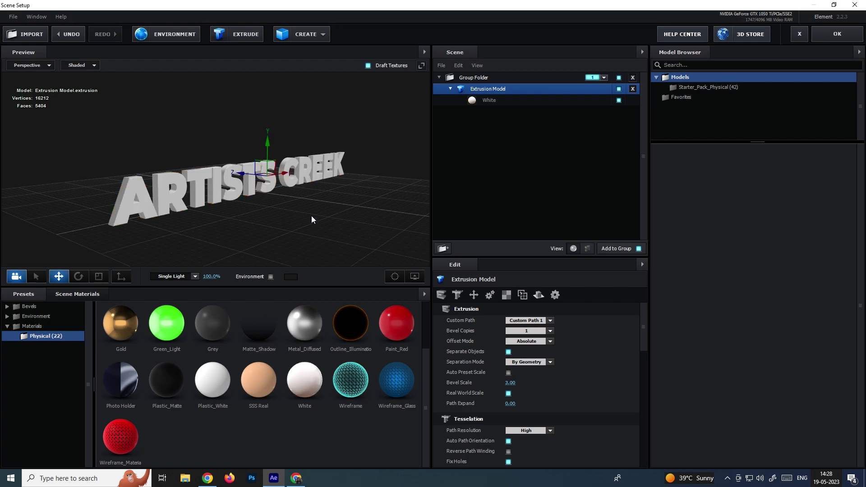
left_click_drag(316, 226, 291, 214)
scroll(217, 348, "up", 1)
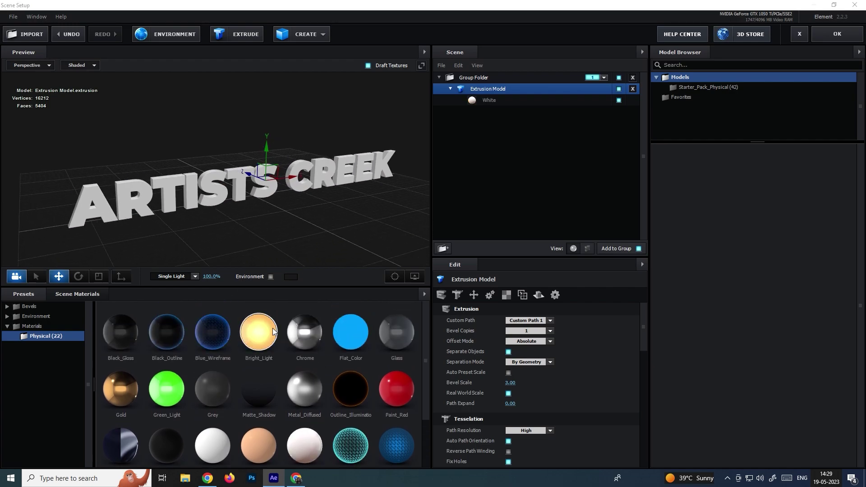
left_click(310, 391)
left_click_drag(297, 220, 237, 203)
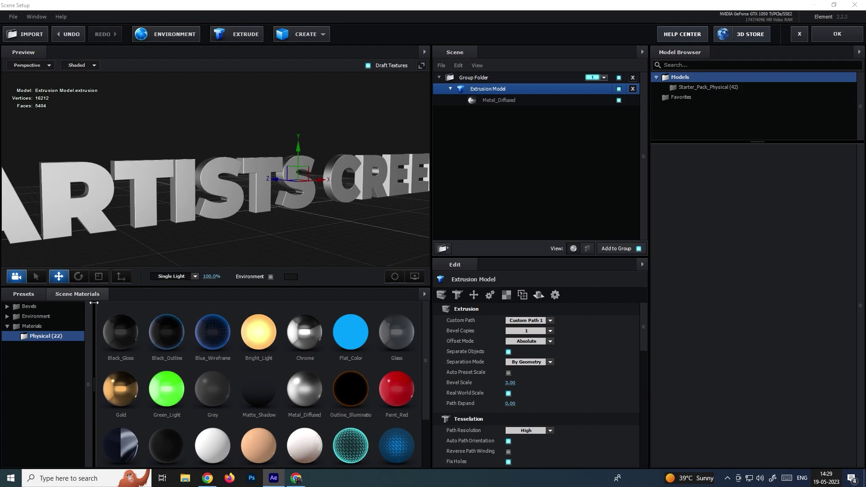
Step: Apply the Blue physical bevel preset to the ARTISTS CREEK text
left_click(37, 308)
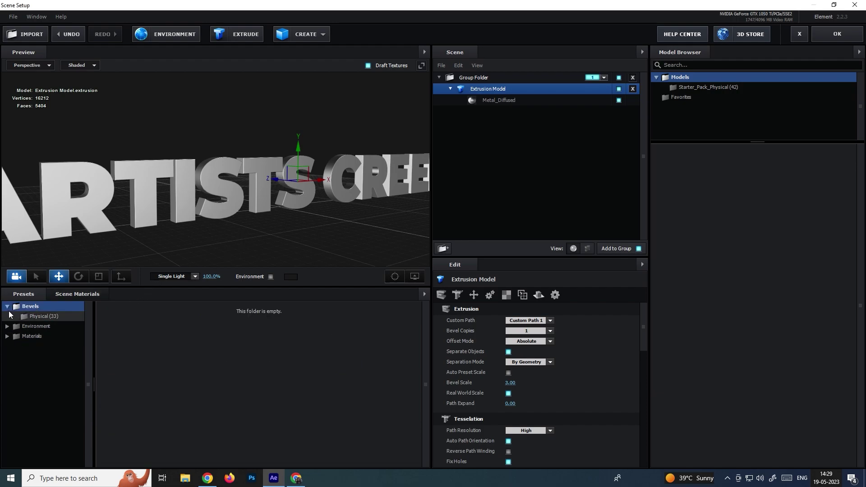
left_click(37, 316)
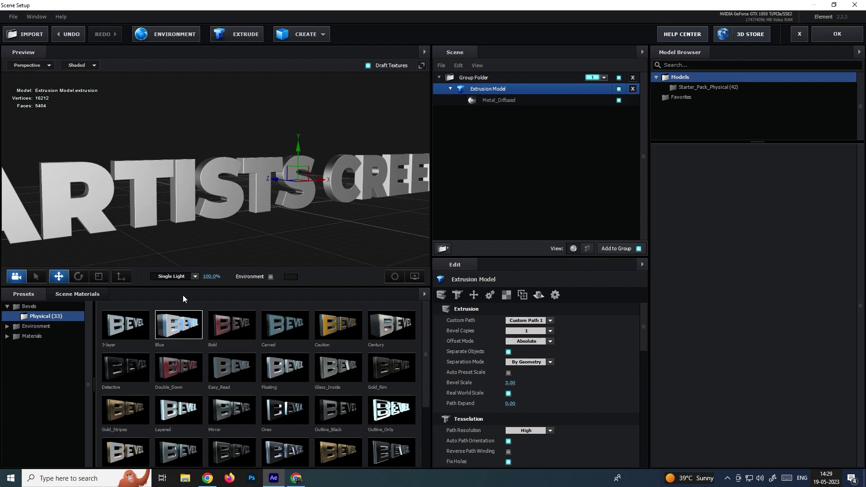
left_click(183, 332)
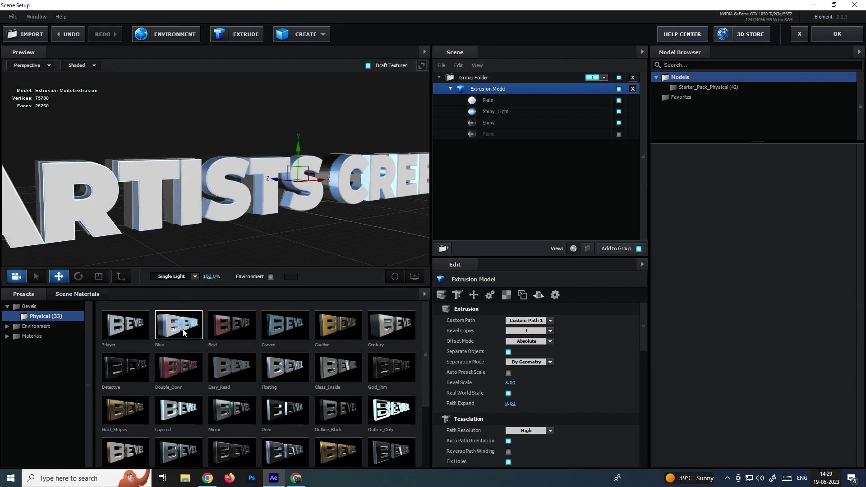
mouse_move(194, 224)
left_mouse_down()
mouse_move(215, 216)
mouse_move(168, 217)
mouse_move(202, 218)
left_mouse_up()
Step: Compare Bold, Floating, Outline_Only, Sharp_Metal and Gold_Stripes bevels, then reapply Blue
left_click(238, 320)
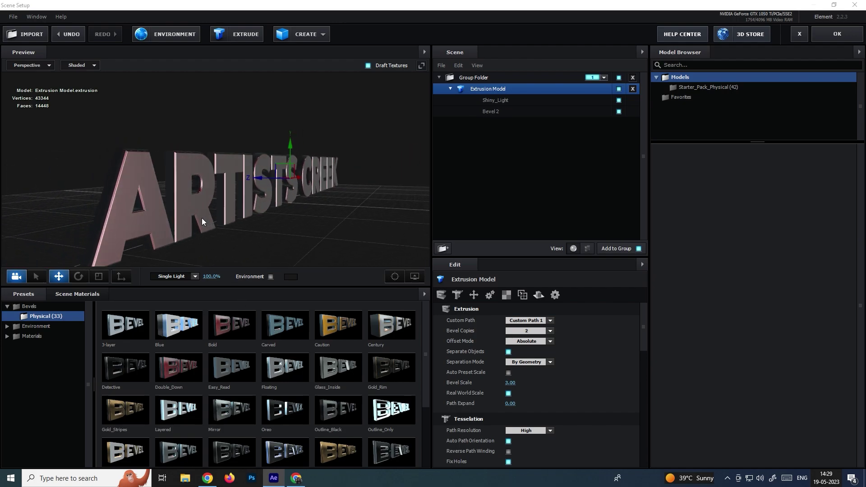
left_click(303, 368)
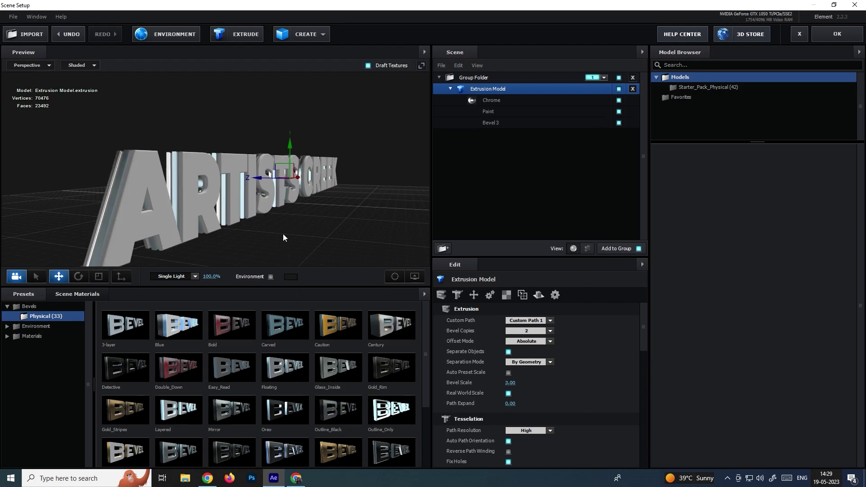
left_click(397, 407)
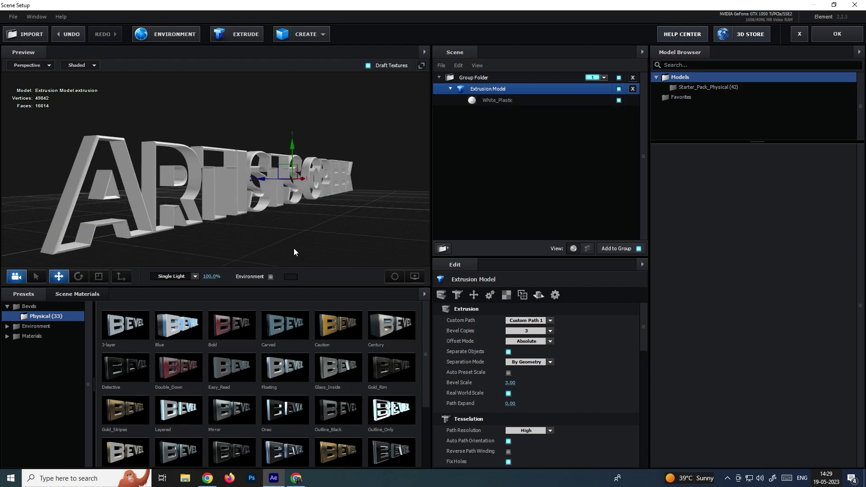
left_click_drag(294, 248, 267, 256)
scroll(239, 371, "down", 2)
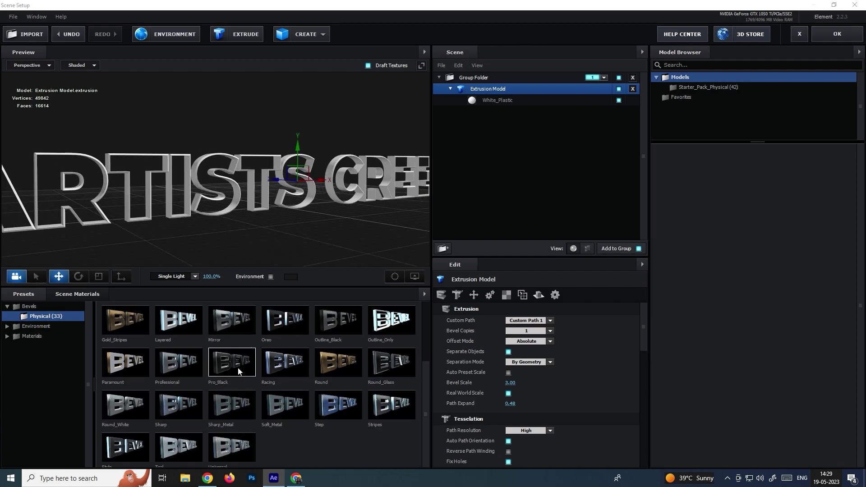
left_click(229, 396)
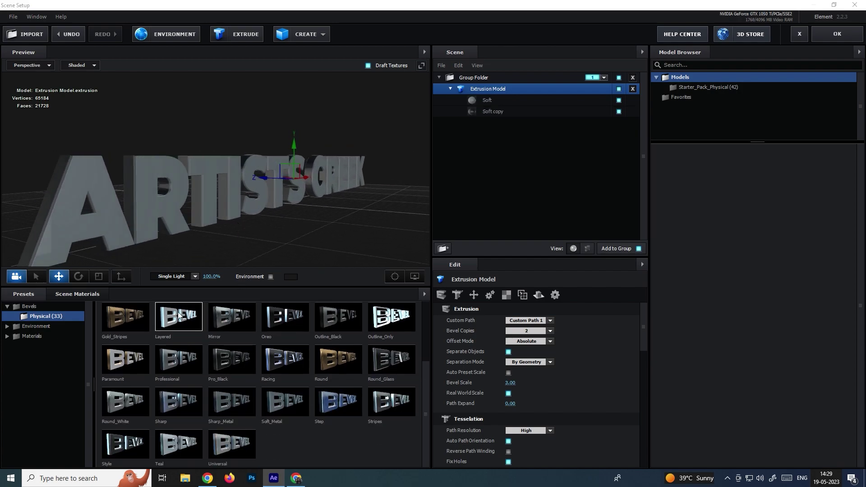
left_click(137, 318)
scroll(210, 335, "up", 2)
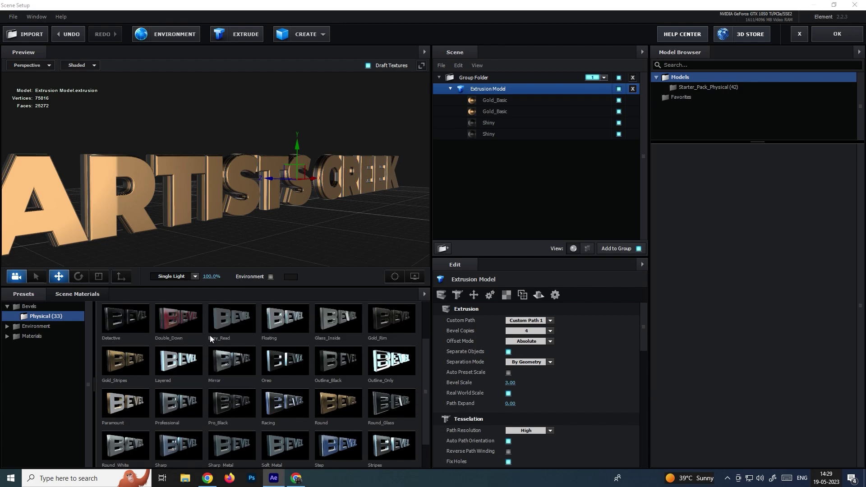
left_click(188, 339)
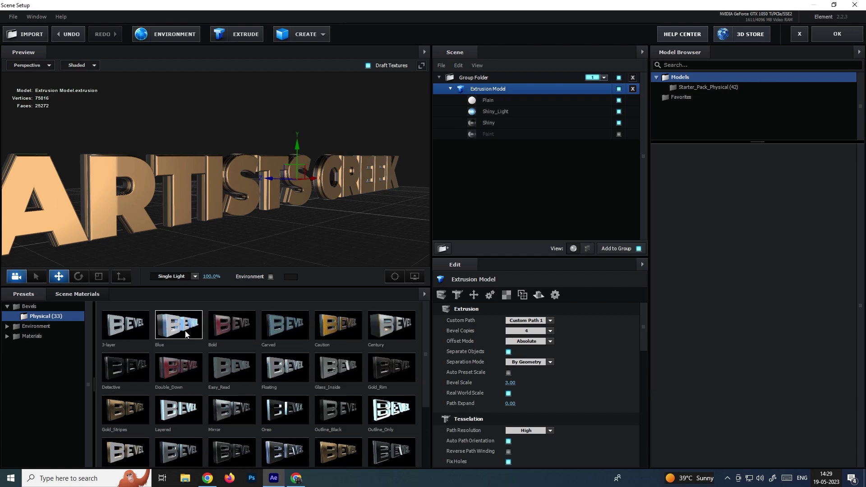
mouse_move(248, 233)
left_mouse_down()
mouse_move(266, 231)
mouse_move(198, 234)
mouse_move(245, 234)
mouse_move(286, 218)
mouse_move(264, 222)
mouse_move(271, 213)
left_mouse_up()
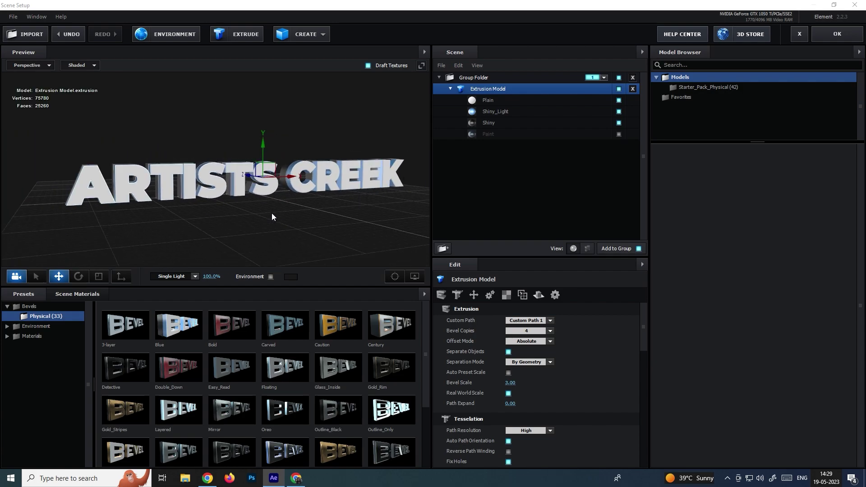
left_click_drag(273, 227, 272, 220)
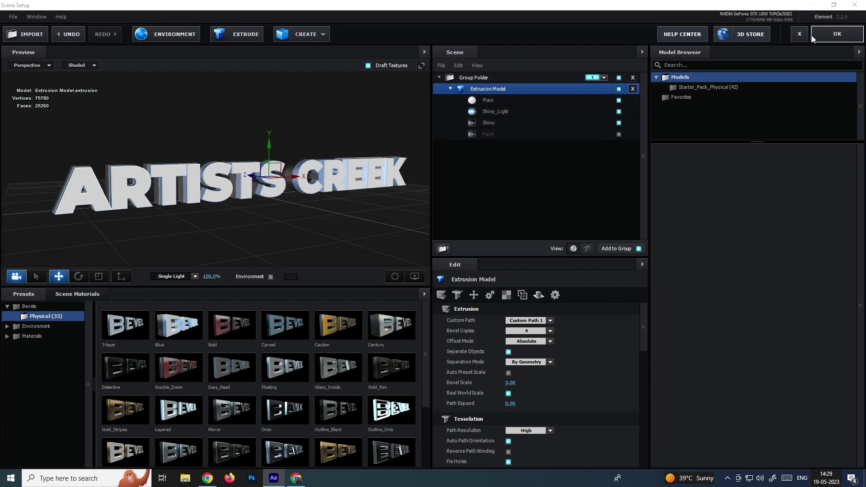
Step: Return to Comp 1, hide the original artists creek text, select Element, and open Layer > New
left_click(841, 32)
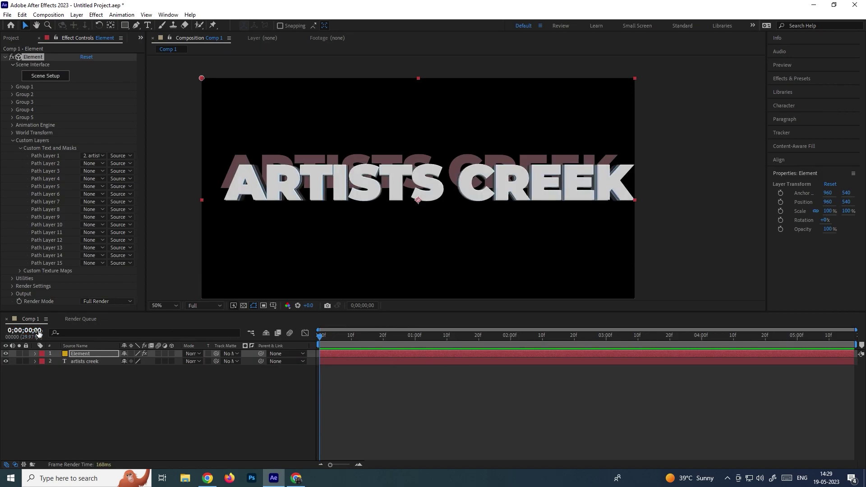
left_click(6, 362)
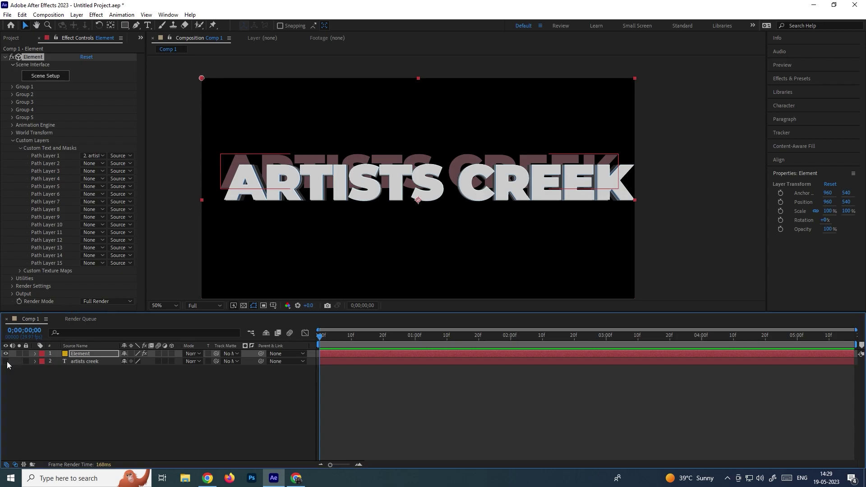
left_click(79, 354)
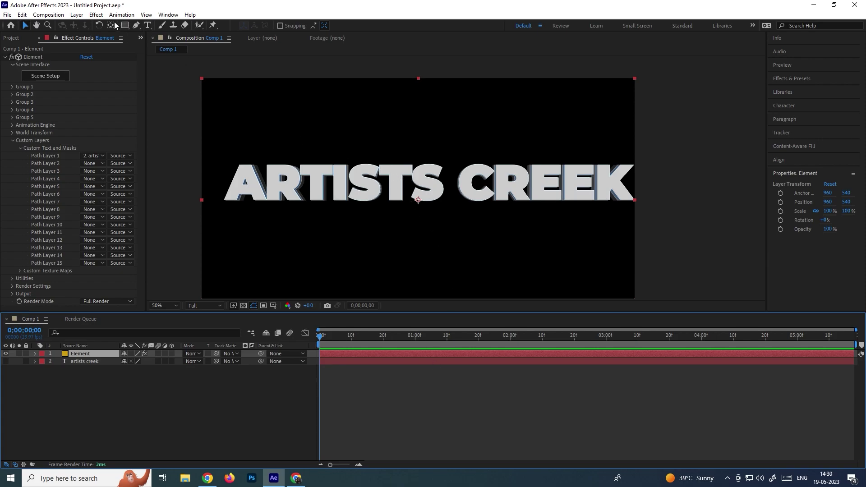
left_click(77, 14)
mouse_move(88, 26)
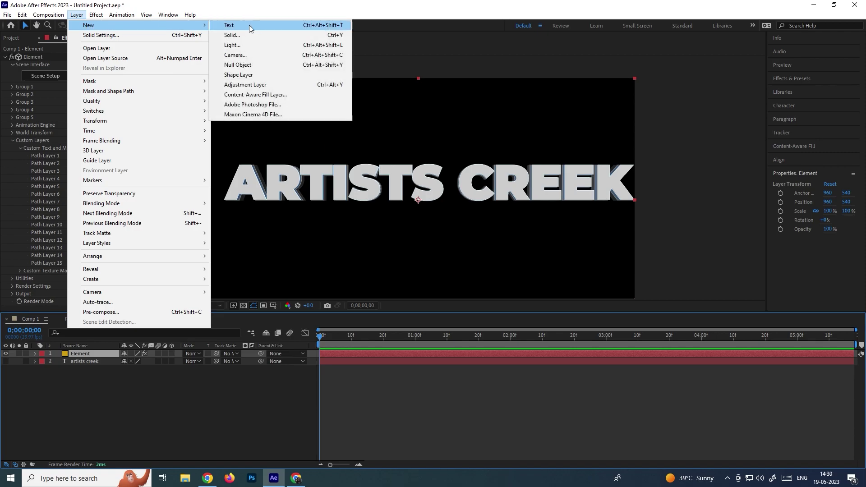
left_click(247, 53)
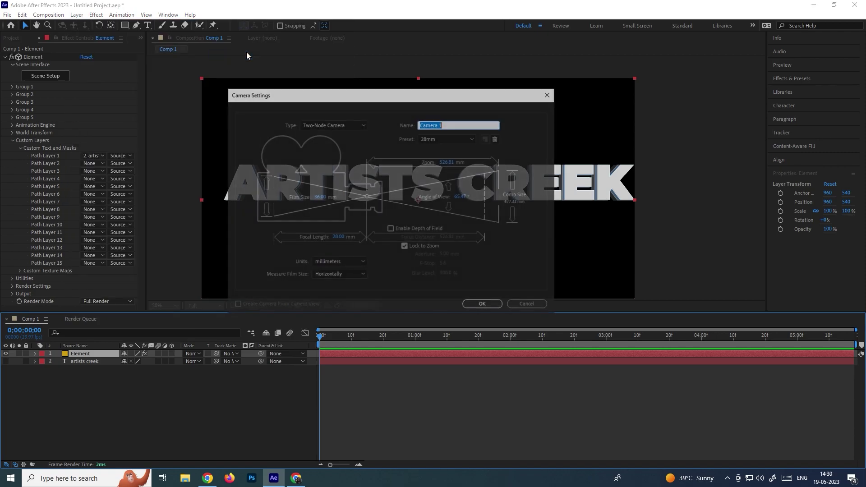
left_click(484, 304)
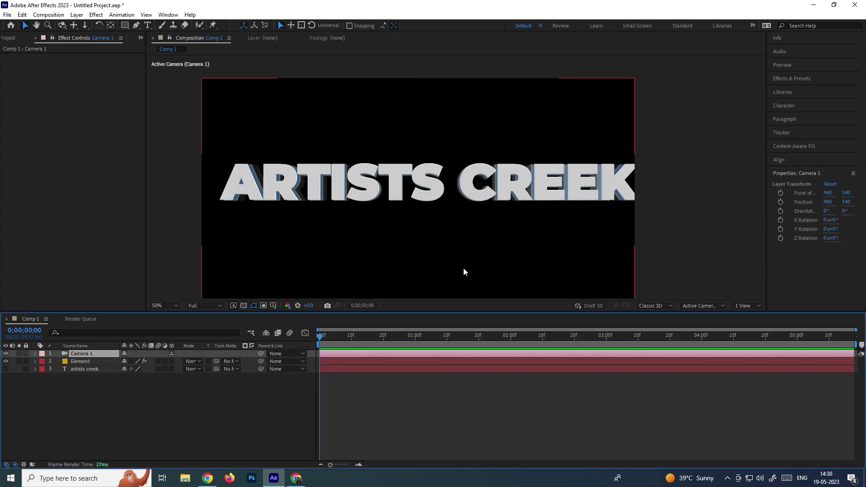
left_click(64, 26)
left_click_drag(334, 141, 388, 156)
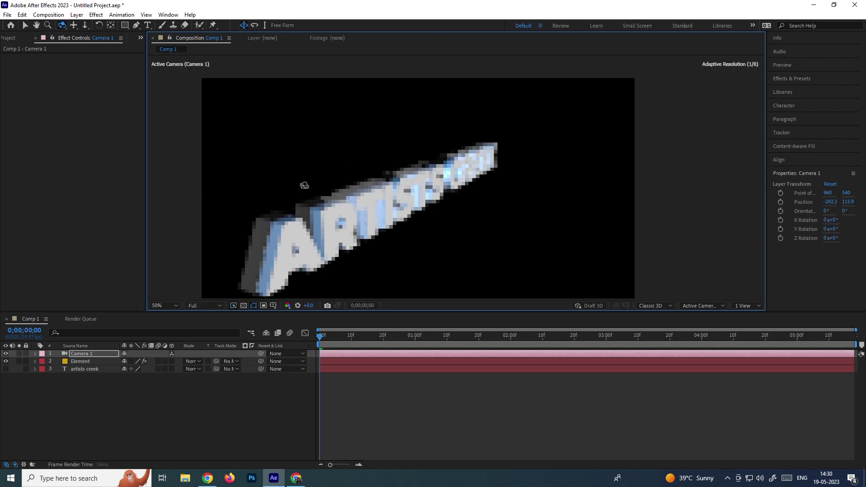
left_click(204, 305)
left_click(205, 346)
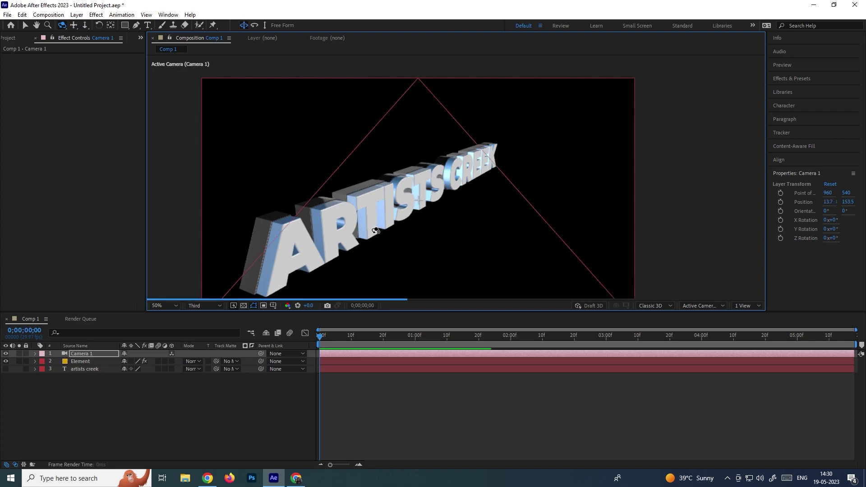
left_click_drag(378, 231, 373, 230)
left_click(223, 309)
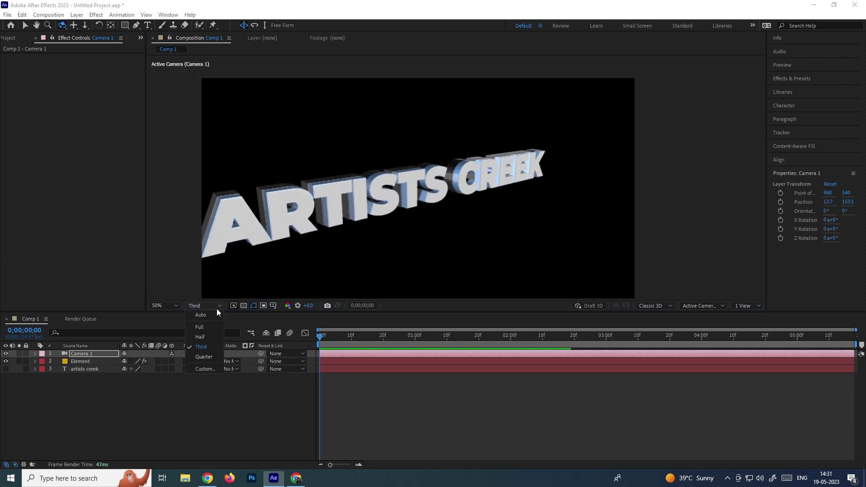
left_click(205, 354)
left_click_drag(365, 217, 515, 210)
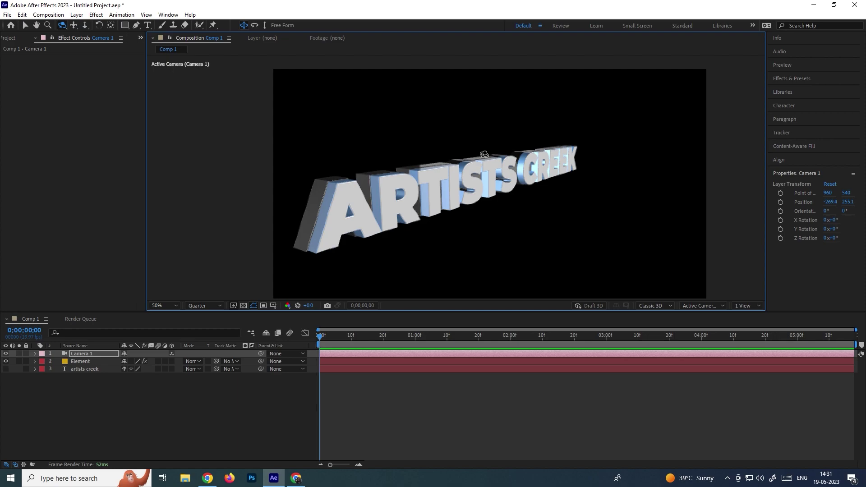
left_click(85, 354)
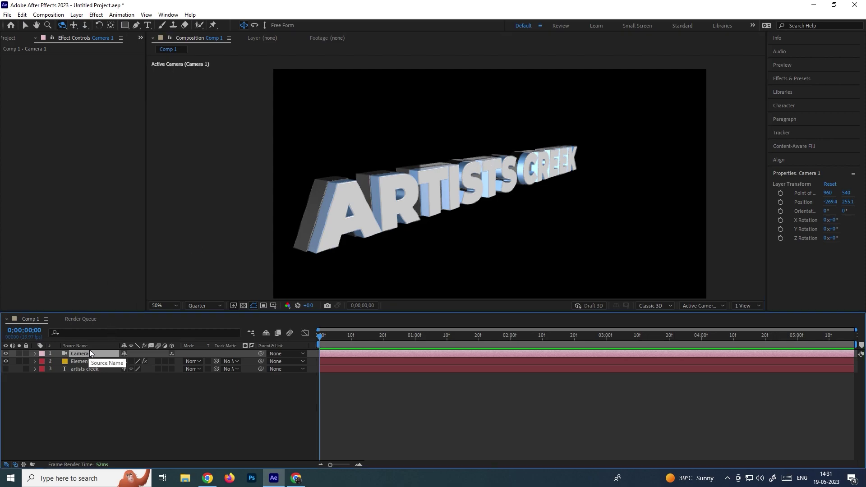
key("Delete")
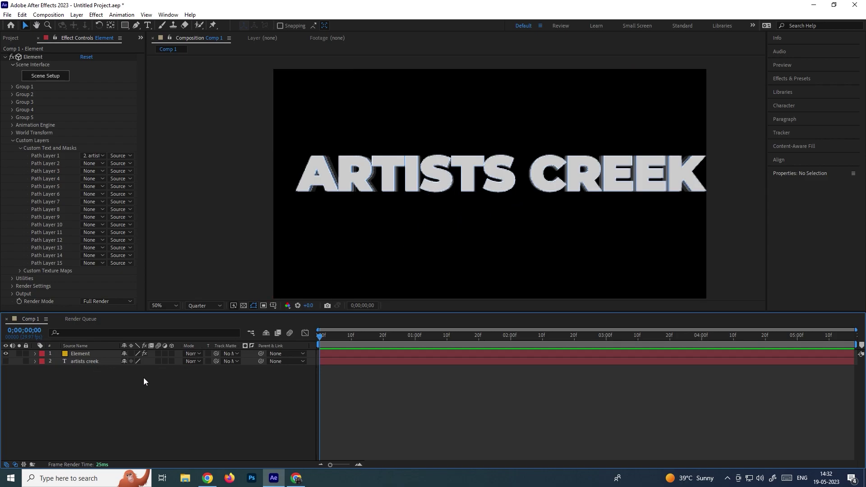
Step: Create a 'multimedia tutorials' text layer and scale it to 21%
left_click(148, 26)
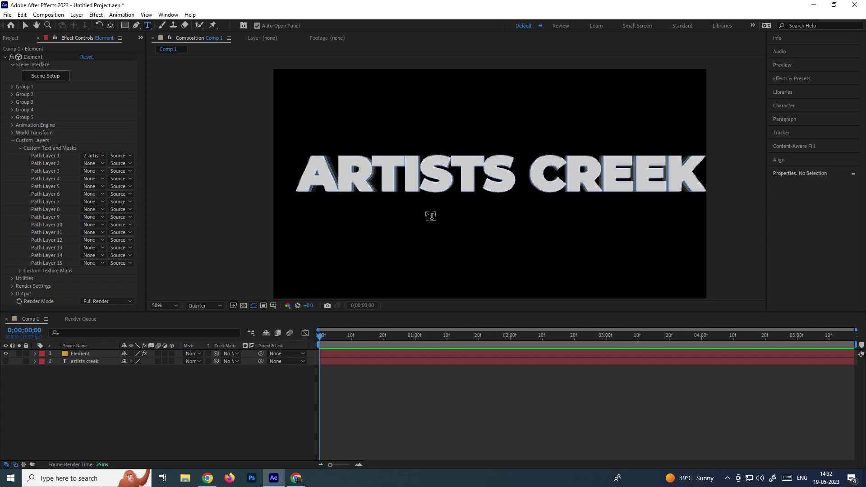
left_click(456, 245)
type("multimedia tutorials")
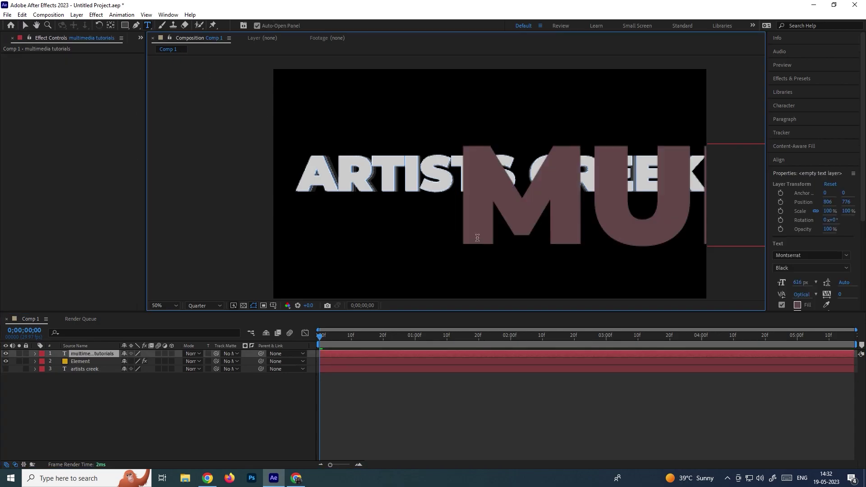
left_click(82, 376)
left_click(93, 354)
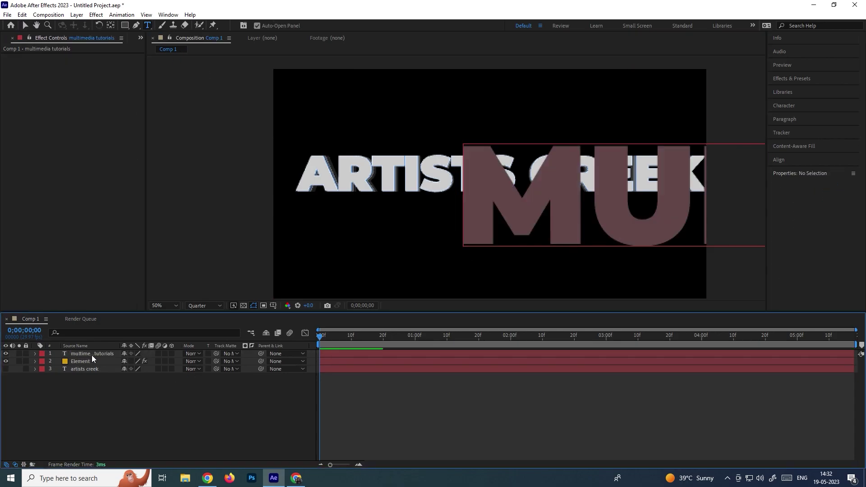
key("s")
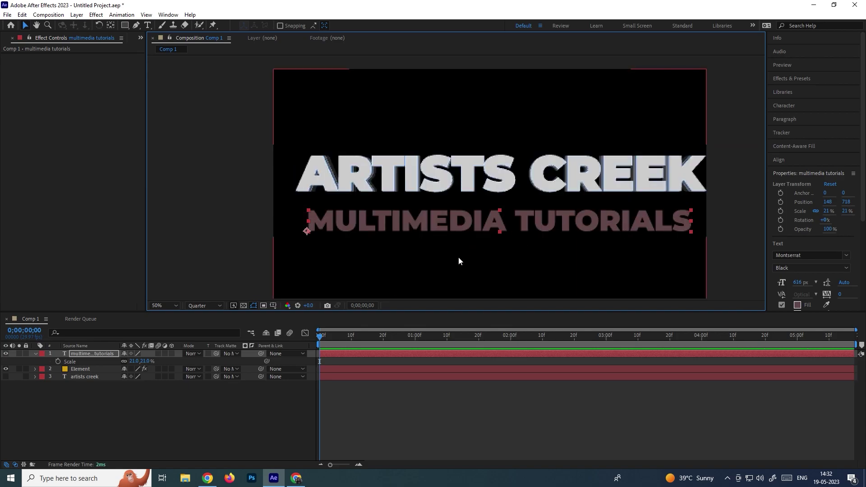
Step: Set the Element effect's Path Layer 2 to the multimedia tutorials layer
left_click(82, 369)
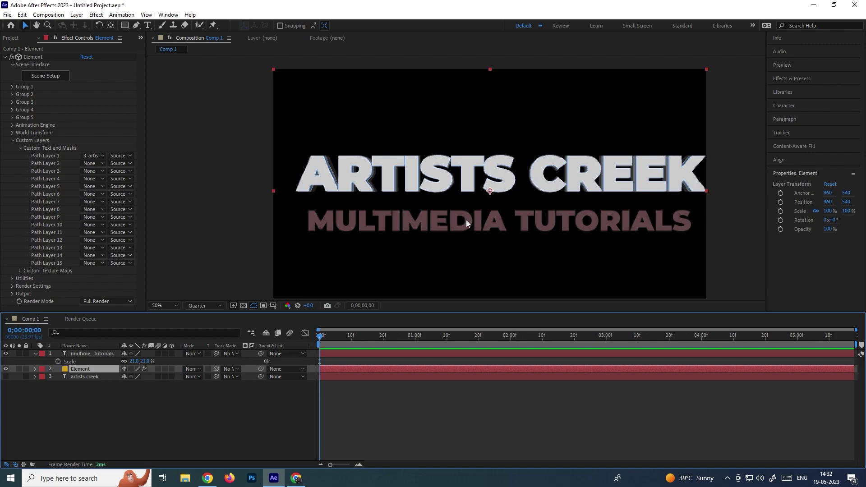
left_click(64, 169)
left_click(93, 171)
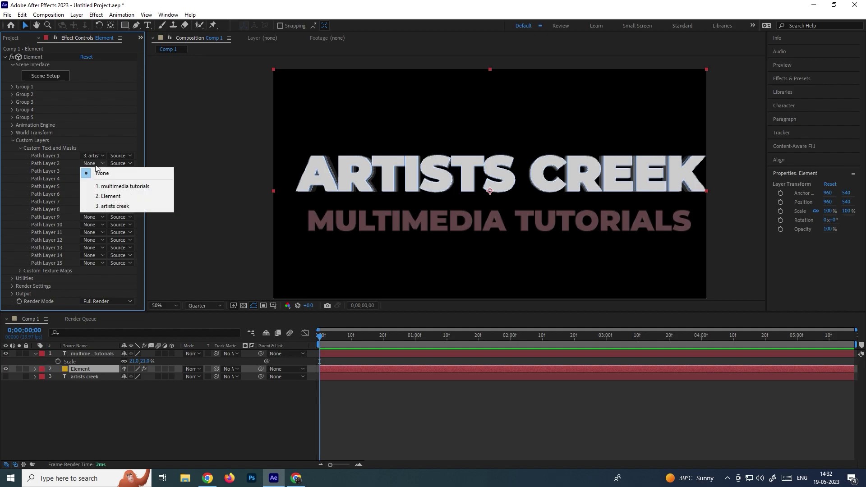
left_click(130, 187)
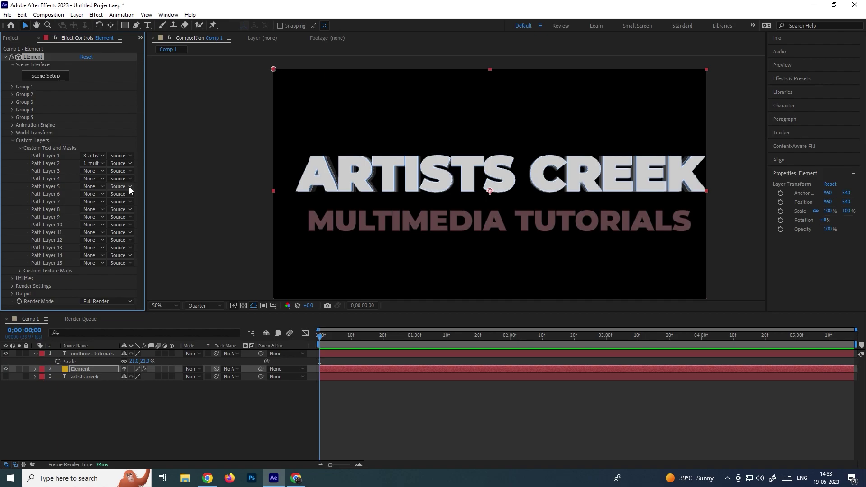
Step: Reopen Element 3D Scene Setup and orbit the preview to see the text from another angle
left_click(46, 80)
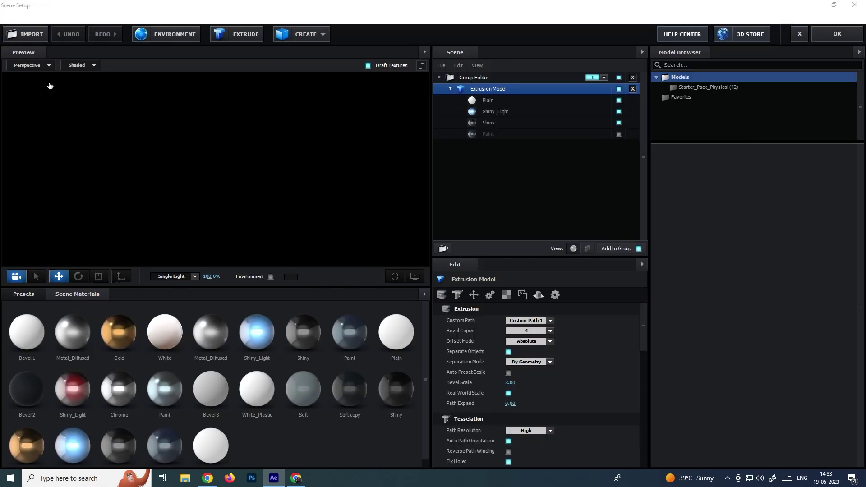
left_click_drag(226, 226, 275, 76)
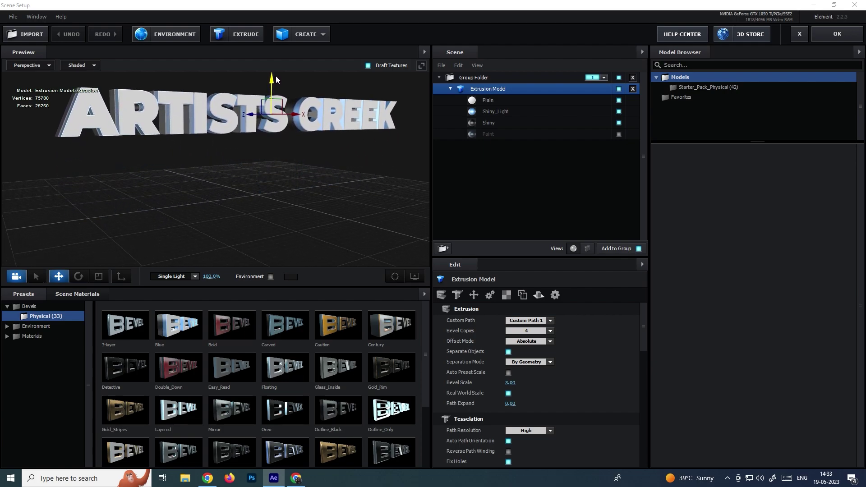
scroll(292, 171, "up", 2)
scroll(293, 169, "down", 2)
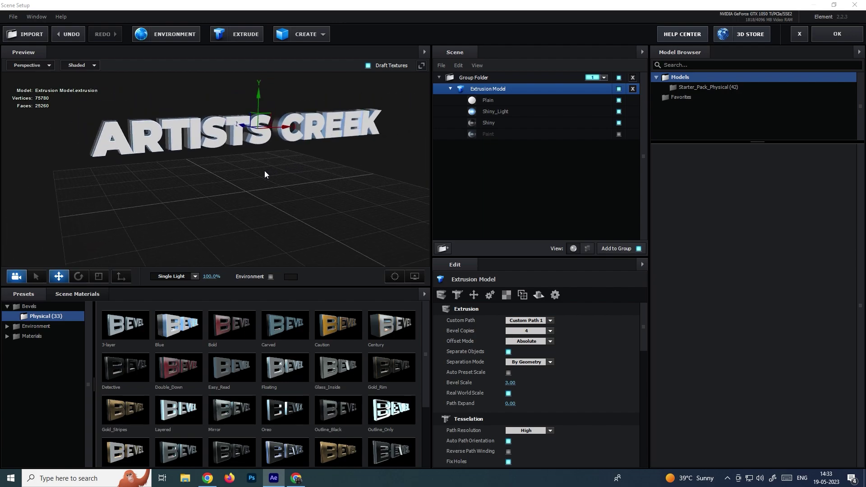
scroll(266, 174, "down", 1)
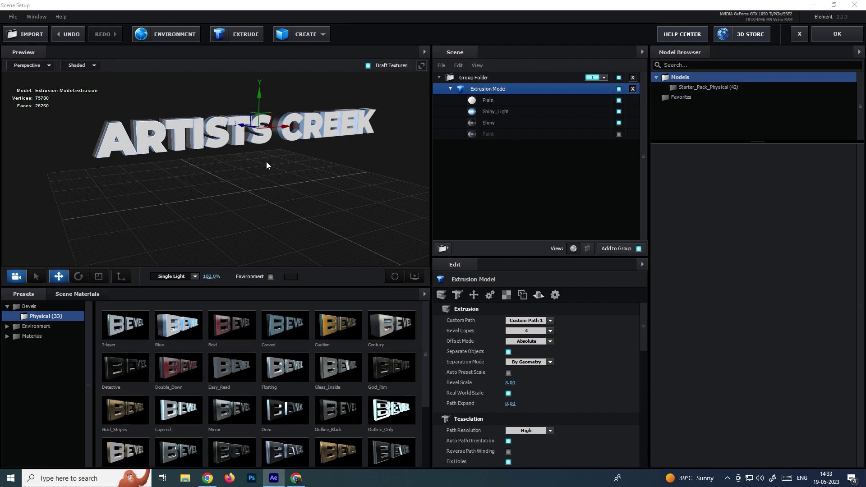
Step: Add a second ARTISTS CREEK extrusion and compare the two models' material lists
left_click(247, 35)
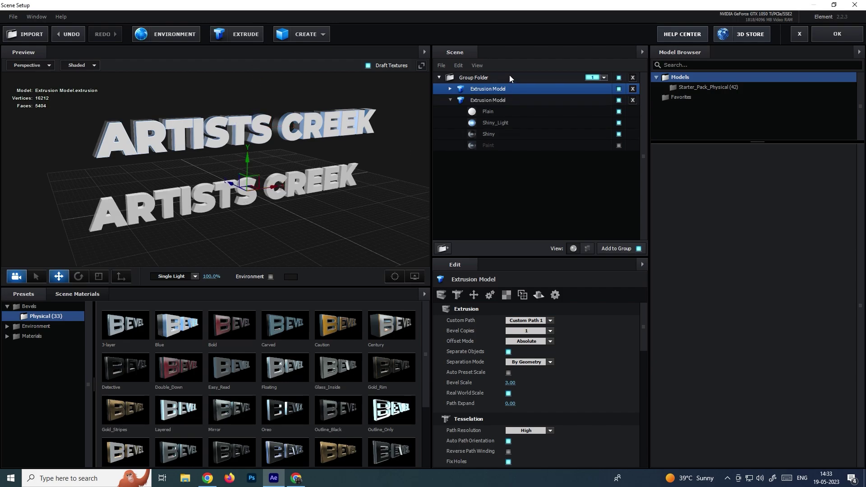
left_click(451, 101)
left_click(494, 88)
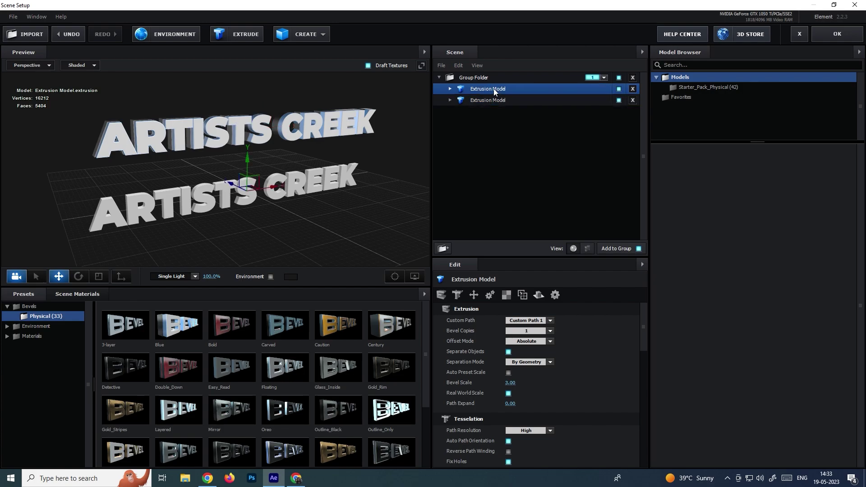
left_click(488, 101)
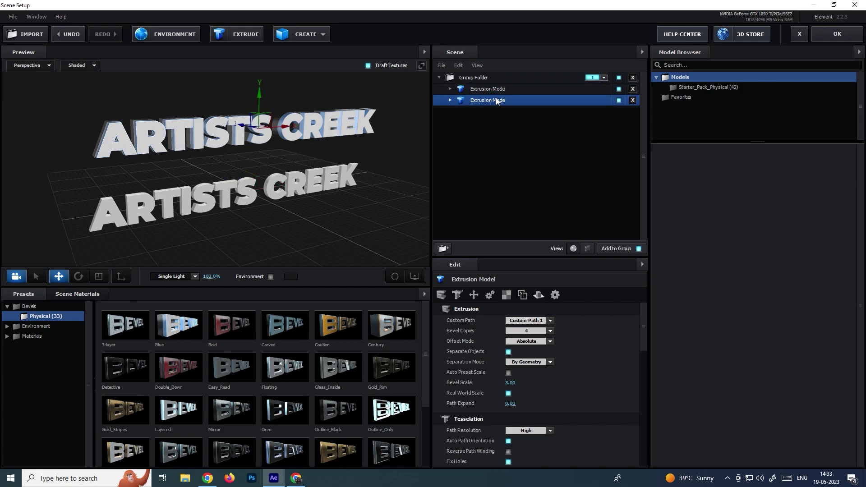
left_click(495, 88)
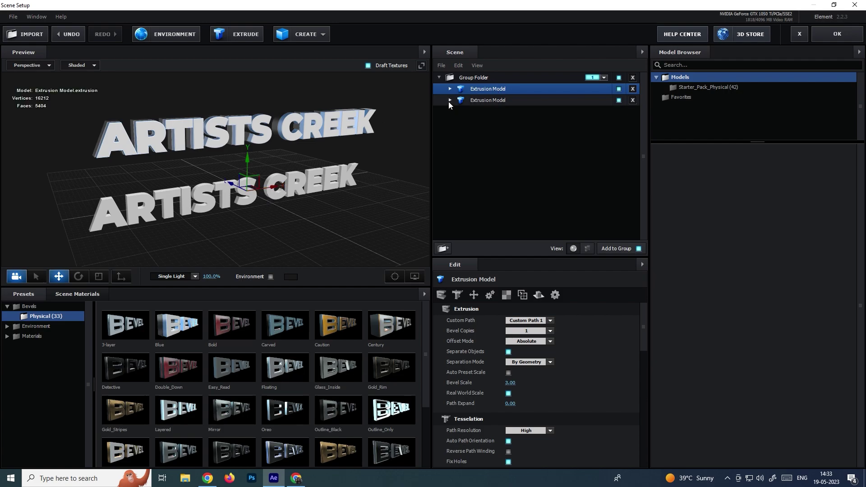
left_click(450, 89)
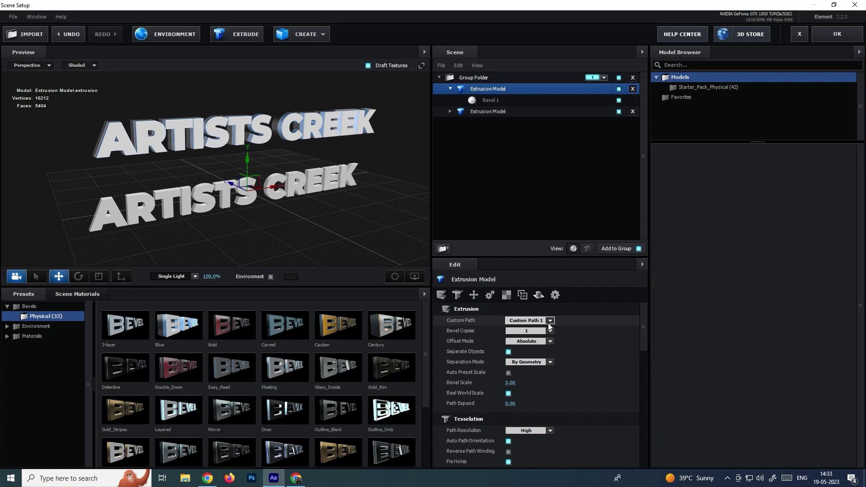
Step: Try a third extrusion copy and undo it, keeping just two extrusion models
left_click(254, 39)
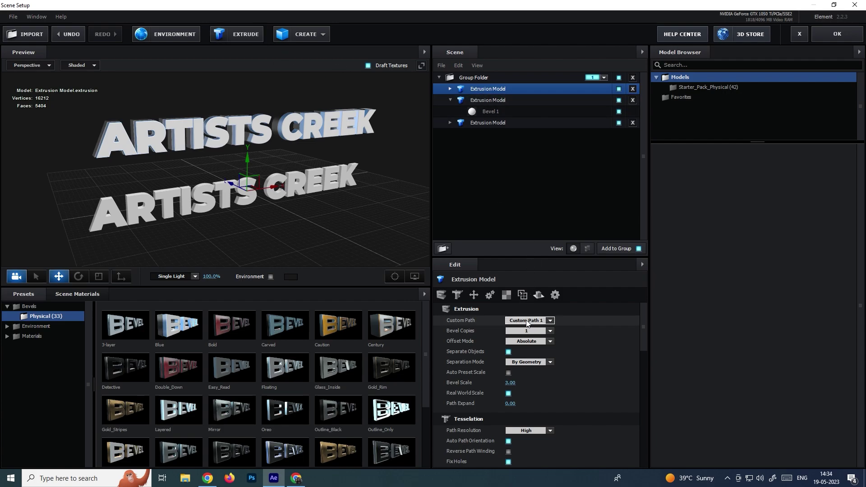
left_click_drag(247, 159, 245, 144)
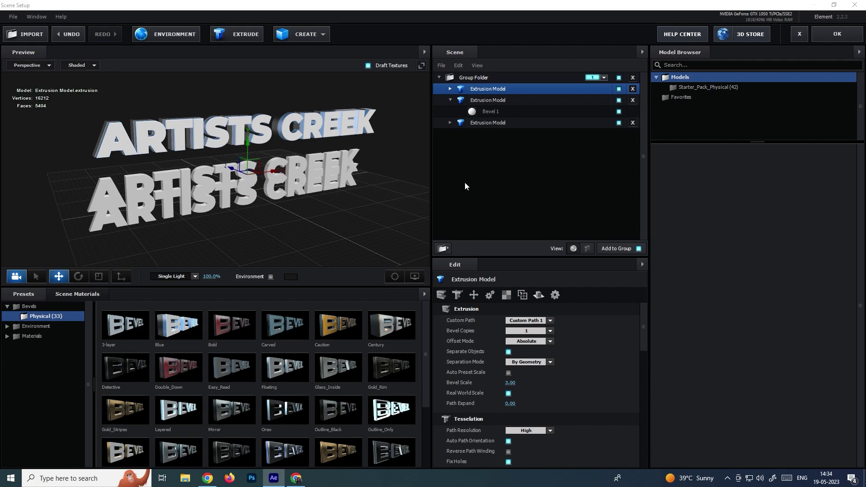
key("ctrl+z")
key("ctrl+z")
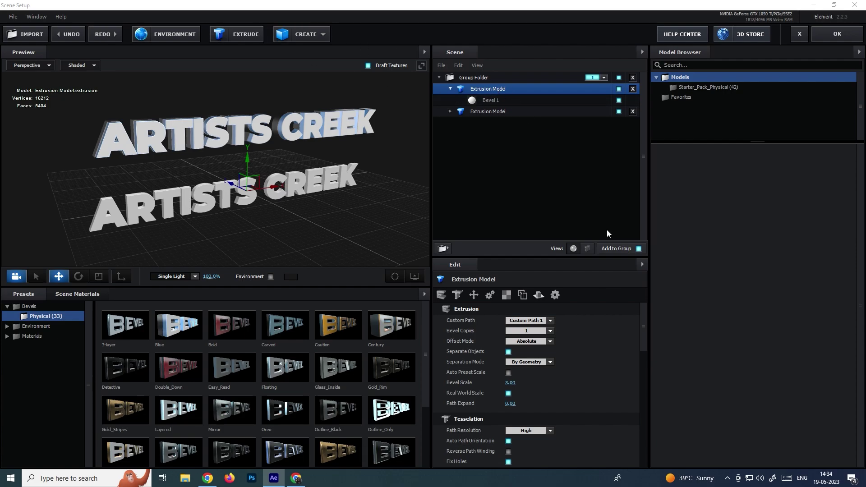
left_click(532, 321)
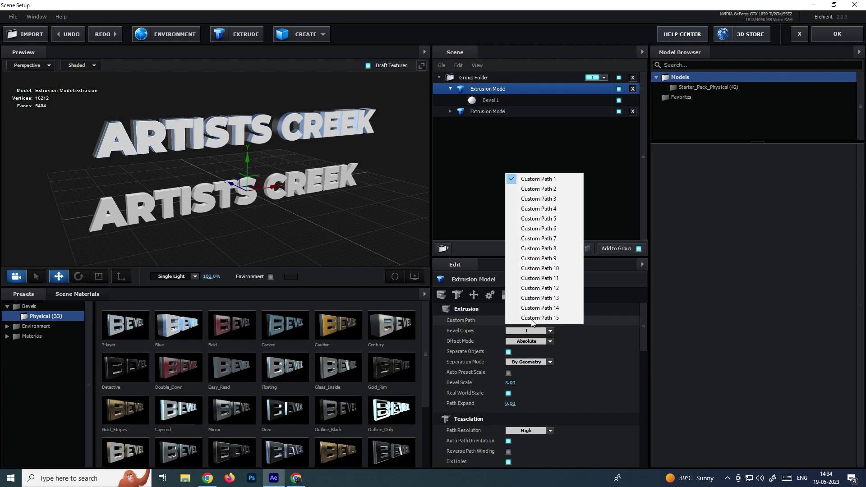
Step: Switch the second extrusion model to Custom Path 2 so it reads MULTIMEDIA TUTORIALS
left_click(562, 190)
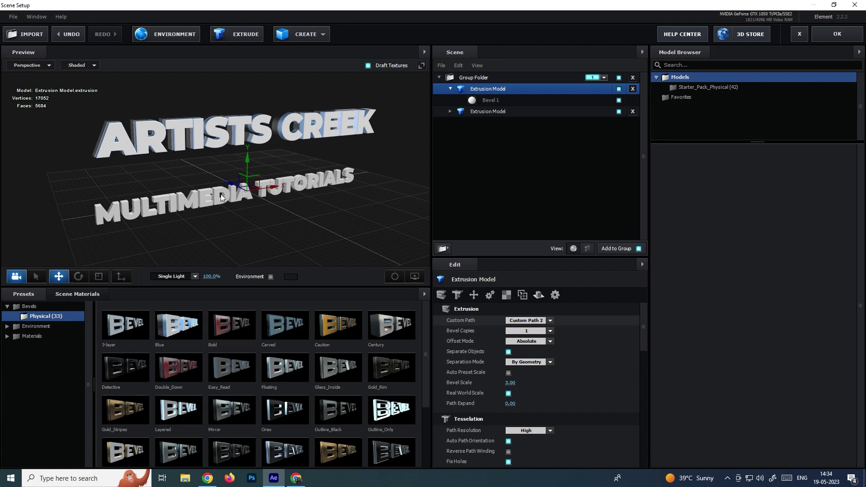
left_click(491, 111)
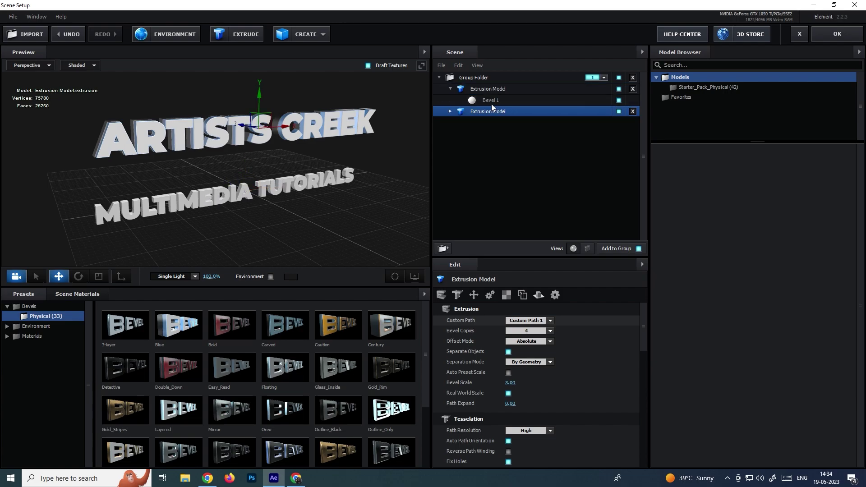
double_click(320, 5)
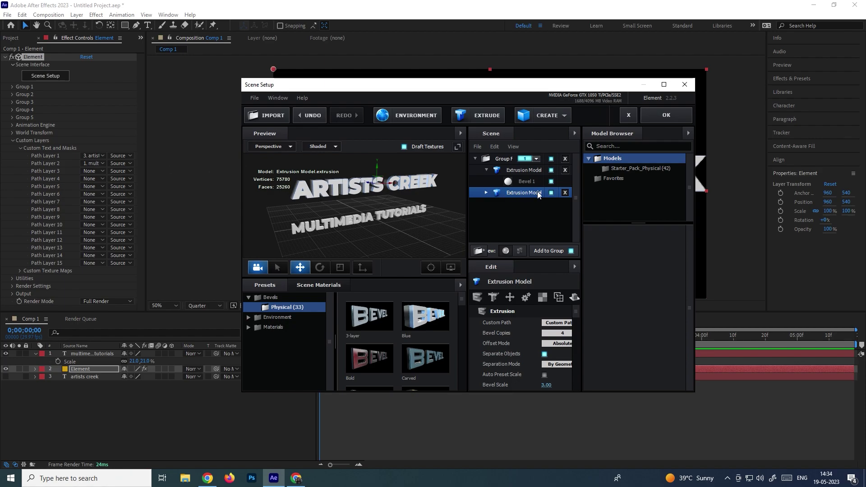
left_click(524, 171)
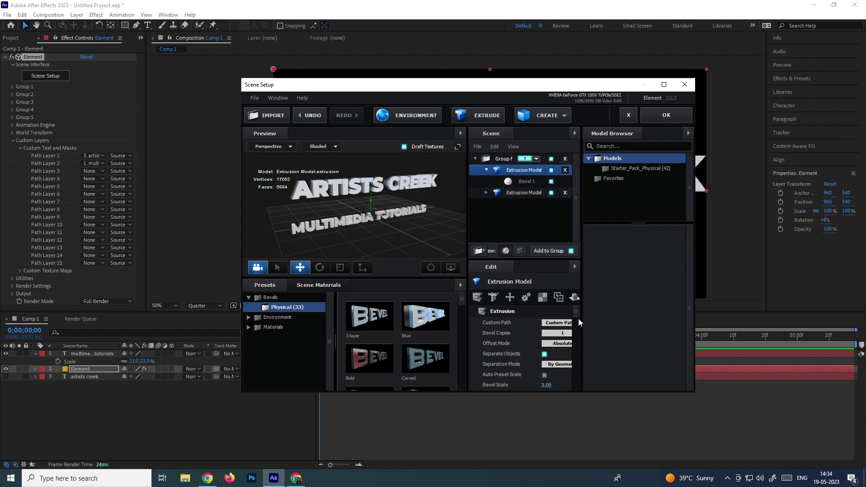
left_click_drag(581, 319, 601, 319)
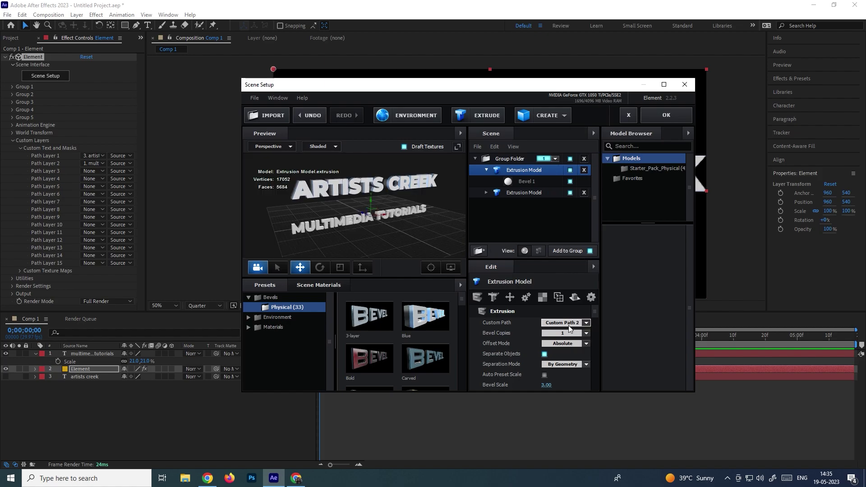
left_click(532, 194)
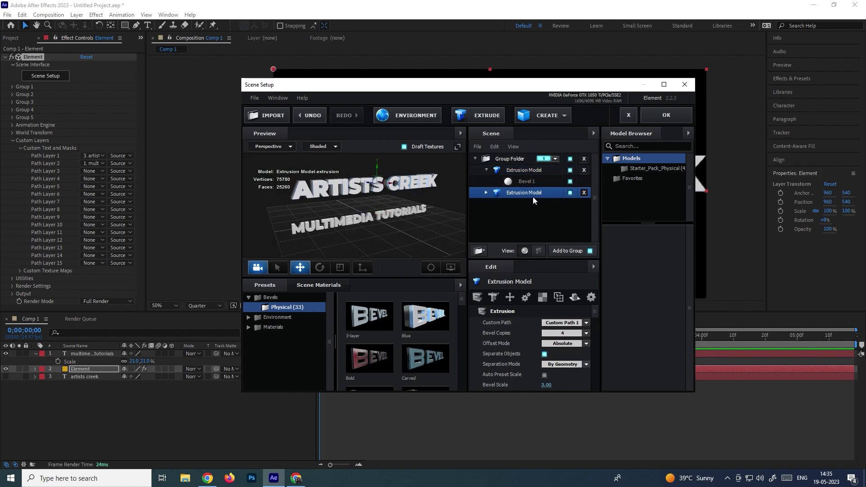
left_click(528, 171)
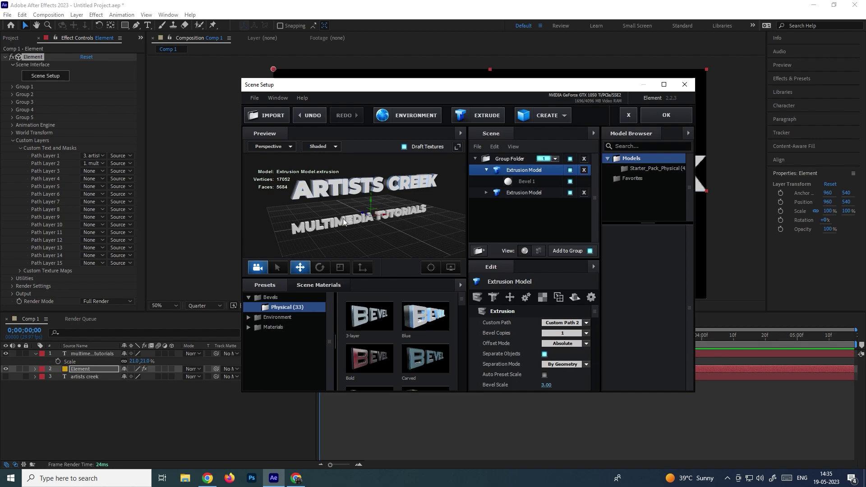
Step: Maximize Scene Setup and raise MULTIMEDIA TUTORIALS slightly with the Y arrow
left_click(663, 85)
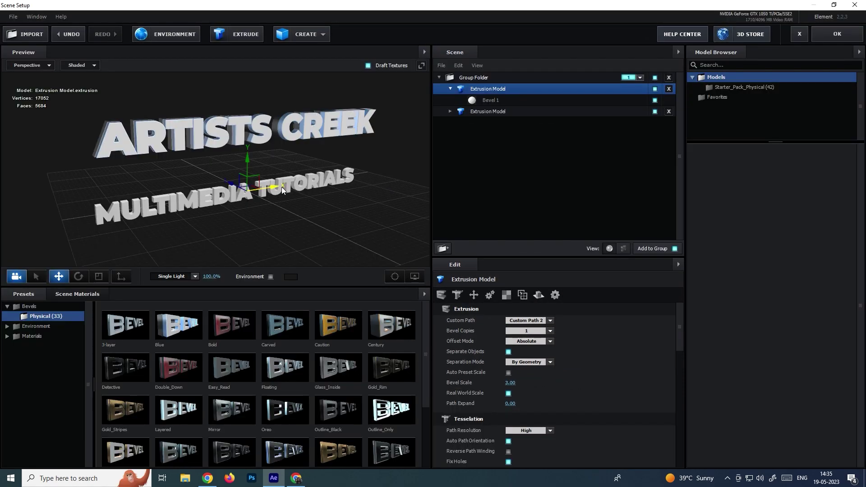
left_click_drag(244, 157, 251, 134)
left_click_drag(338, 188, 211, 188)
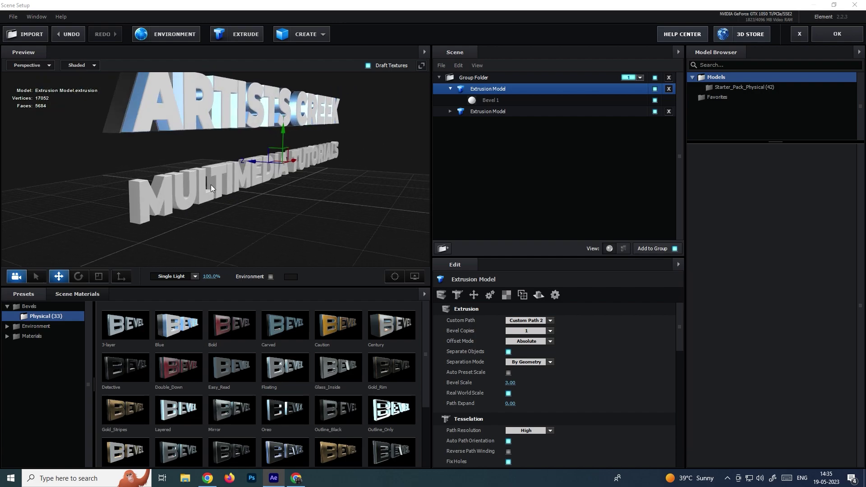
Step: Apply the gold Caution bevel preset to MULTIMEDIA TUTORIALS, leaving ARTISTS CREEK silver
left_click(343, 321)
left_click_drag(306, 217, 280, 215)
left_click(505, 134)
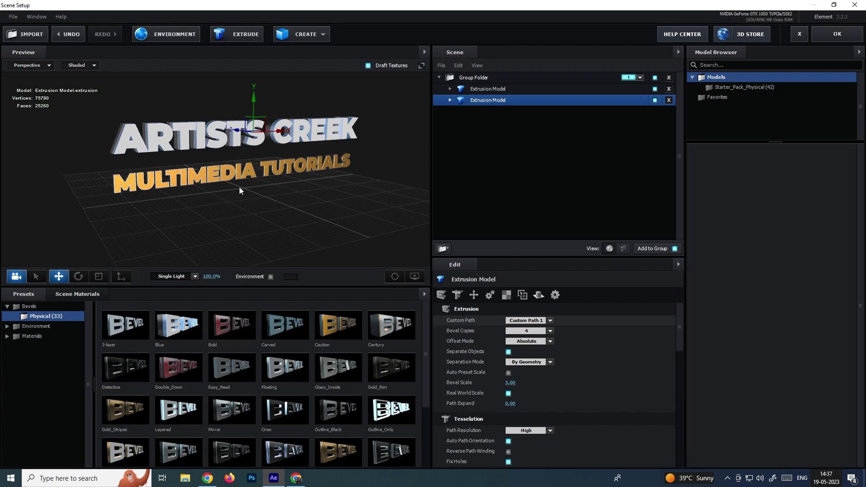
Step: Select MULTIMEDIA TUTORIALS and try a small move and tilt, undoing both
left_click(497, 92)
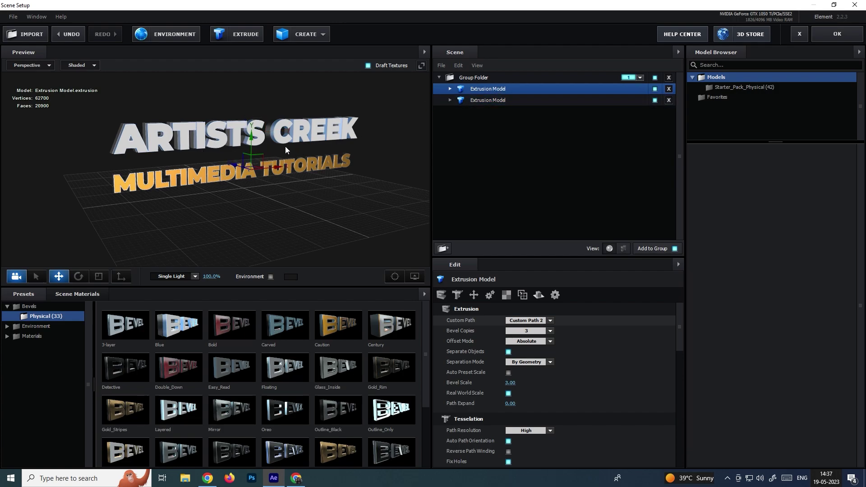
scroll(266, 139, "up", 3)
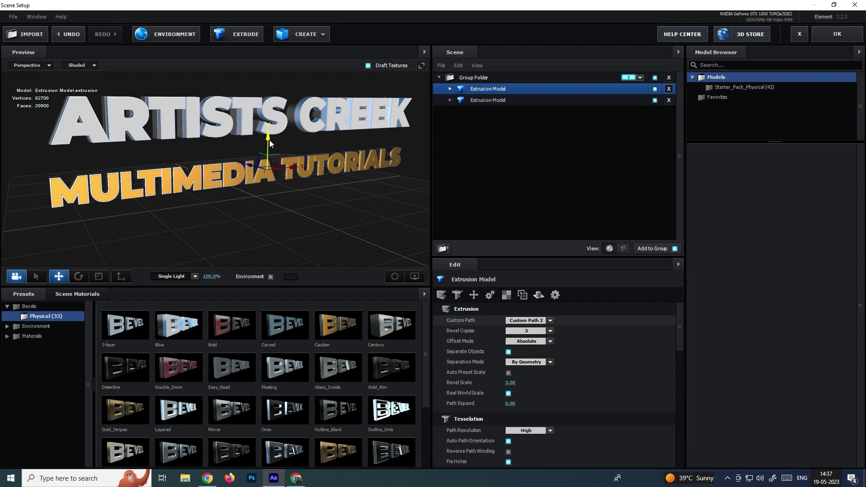
mouse_move(269, 142)
left_mouse_down()
mouse_move(270, 101)
mouse_move(271, 142)
left_mouse_up()
key("ctrl+z")
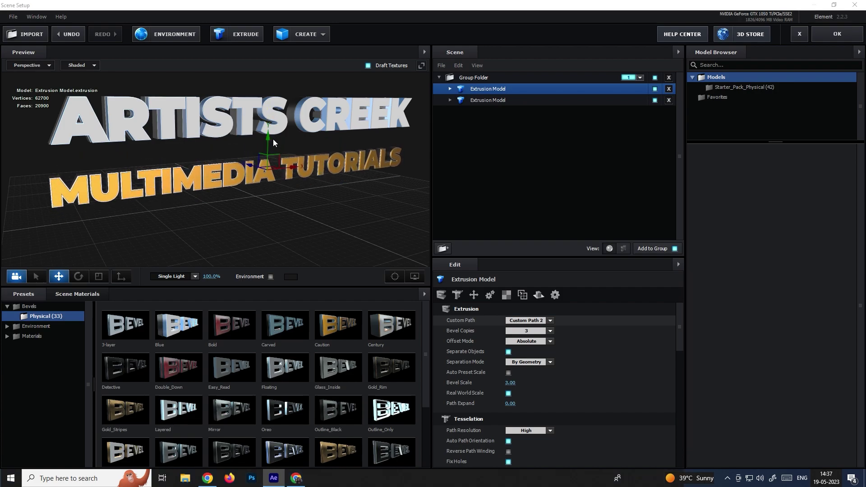
left_click_drag(234, 194, 254, 198)
key("e")
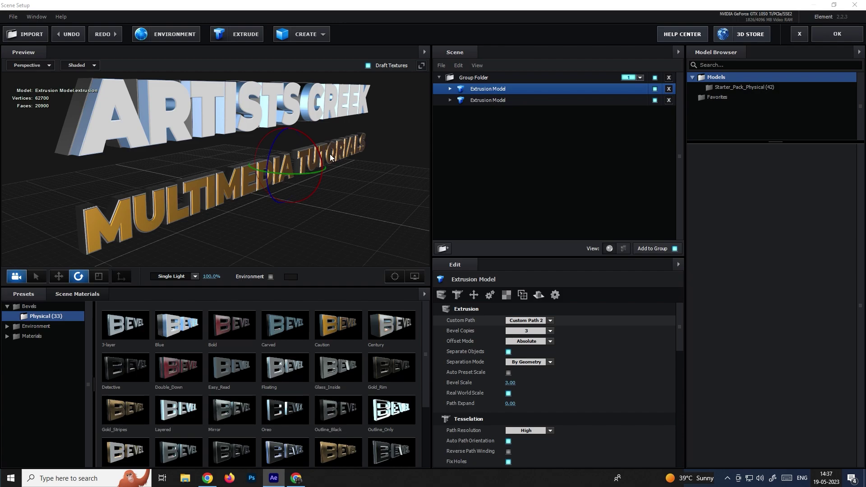
left_click_drag(320, 149, 307, 170)
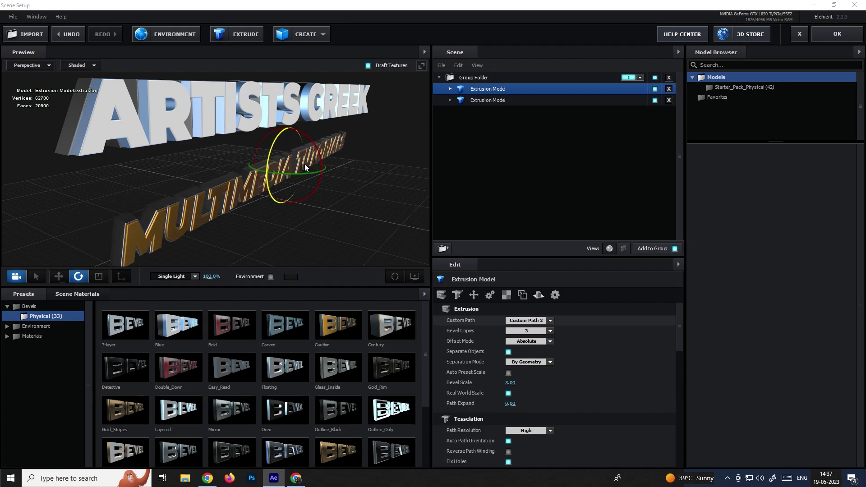
key("ctrl+z")
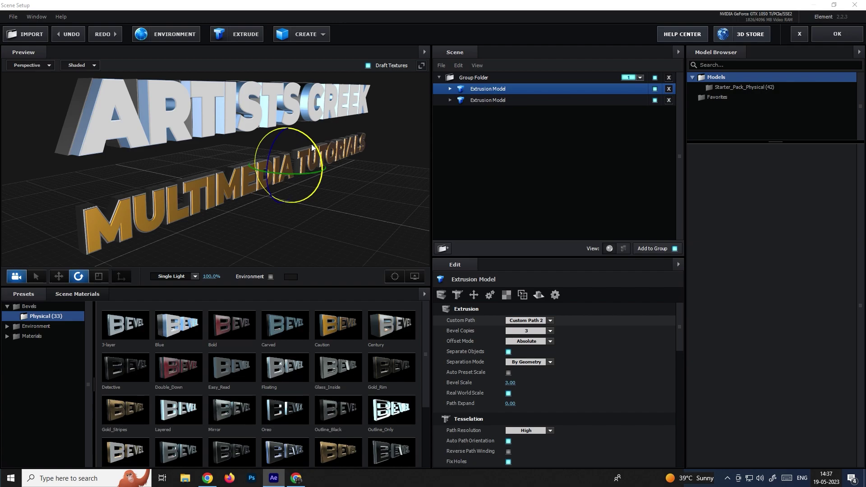
Step: Scale MULTIMEDIA TUTORIALS down slightly and flatten its depth
key("r")
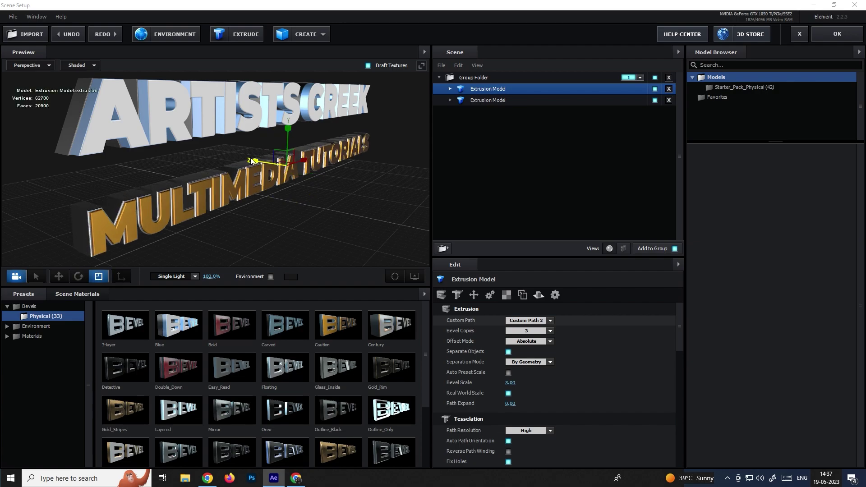
left_click_drag(252, 161, 244, 184)
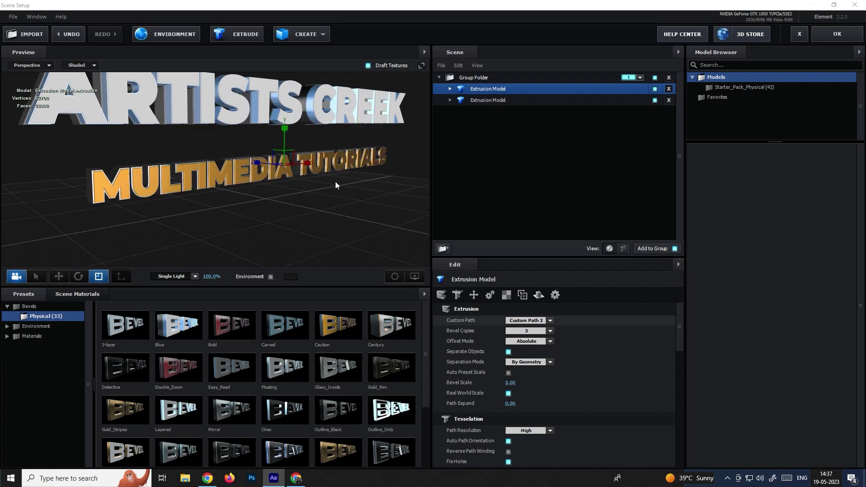
mouse_move(335, 185)
left_mouse_down()
mouse_move(303, 181)
mouse_move(333, 188)
left_mouse_up()
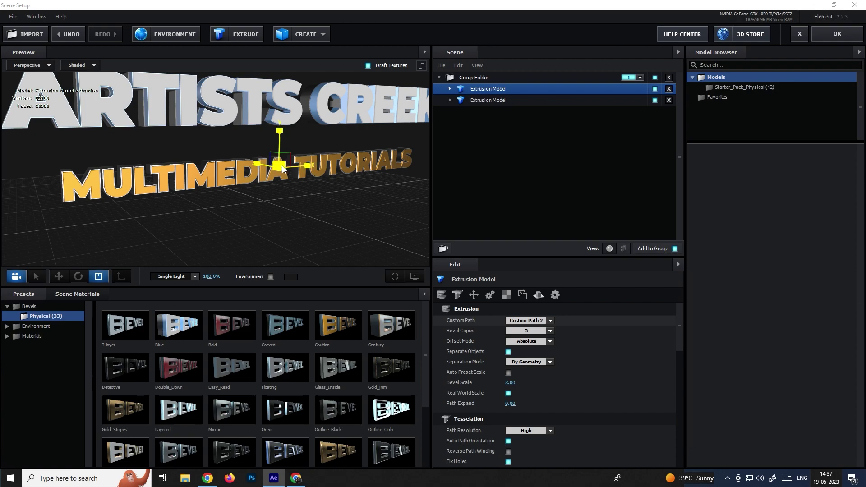
left_click_drag(281, 163, 285, 191)
left_click_drag(255, 161, 257, 166)
Step: Try another move and rotation, undo them, then enlarge MULTIMEDIA TUTORIALS
scroll(315, 176, "up", 4)
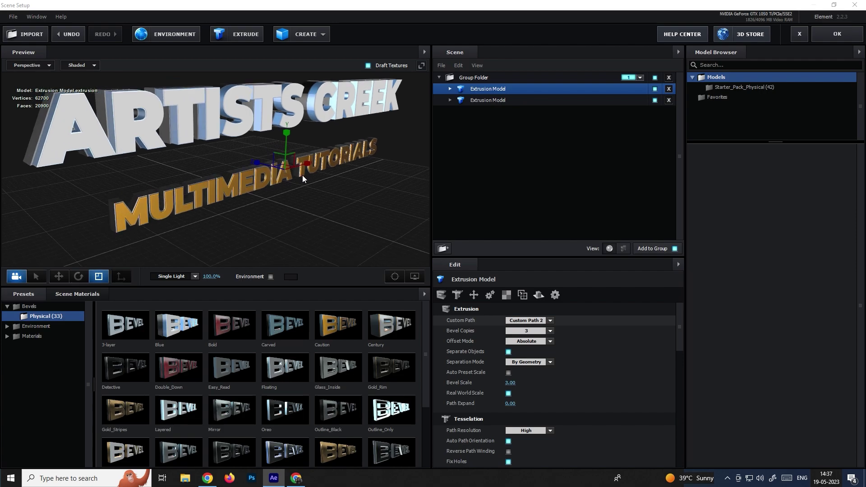
key("w")
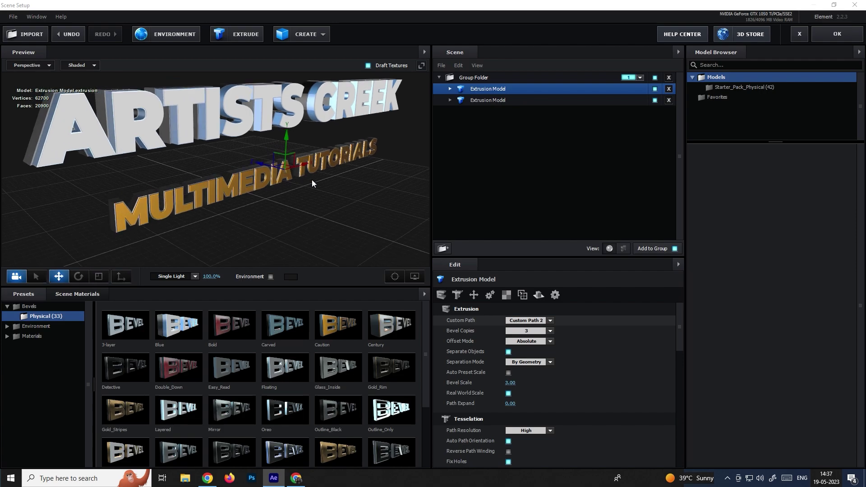
left_click_drag(270, 163, 301, 137)
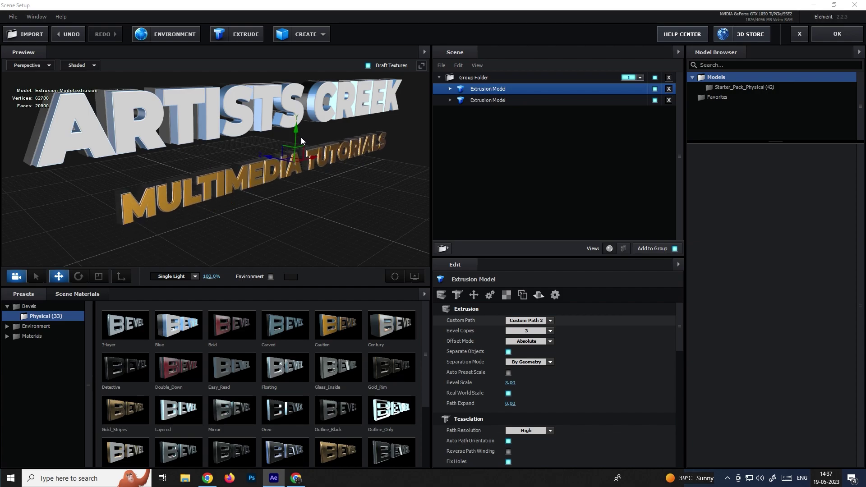
key("ctrl+z")
key("e")
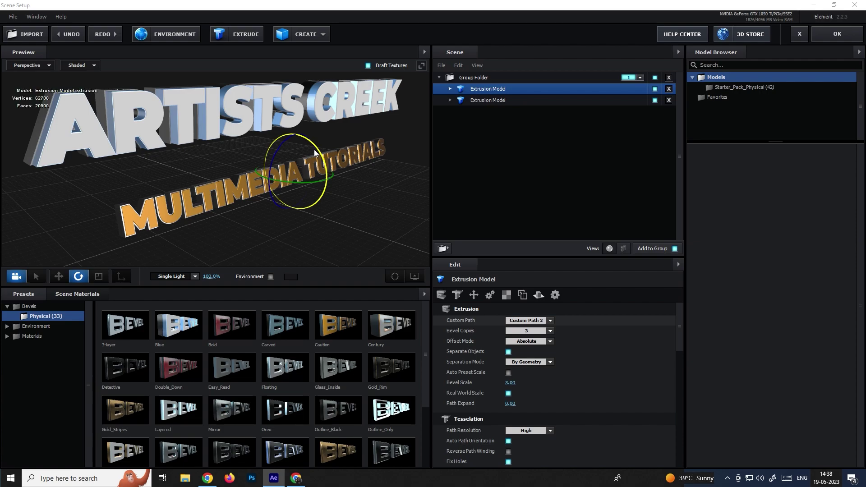
left_click(322, 158)
key("ctrl+z")
key("r")
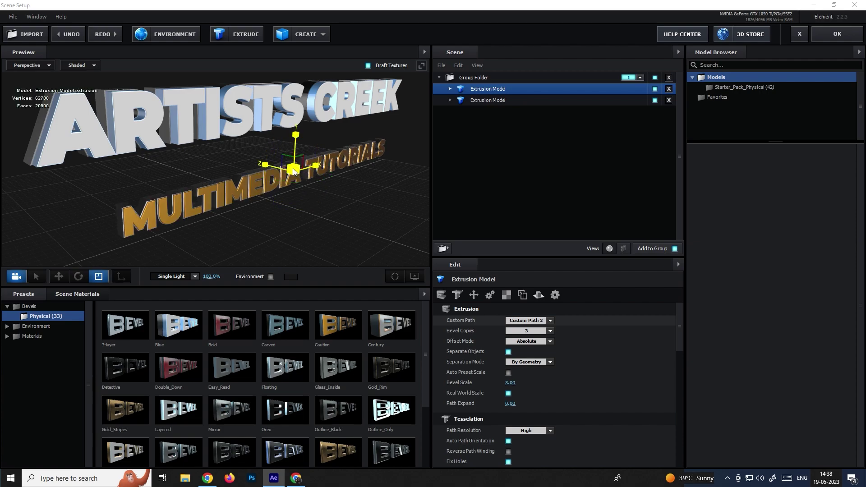
left_click_drag(318, 158, 302, 170)
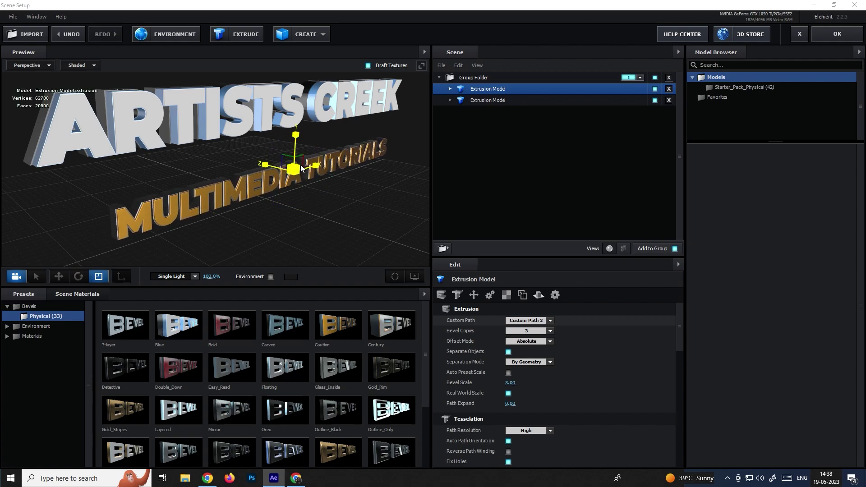
Step: Raise MULTIMEDIA TUTORIALS tight beneath ARTISTS CREEK and adjust its depth from a frontal view
key("w")
left_click_drag(297, 140, 297, 120)
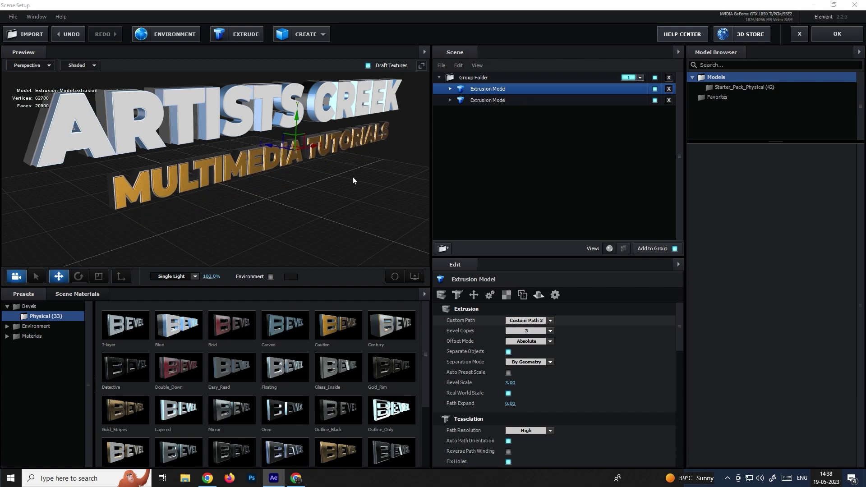
left_click_drag(354, 180, 204, 149)
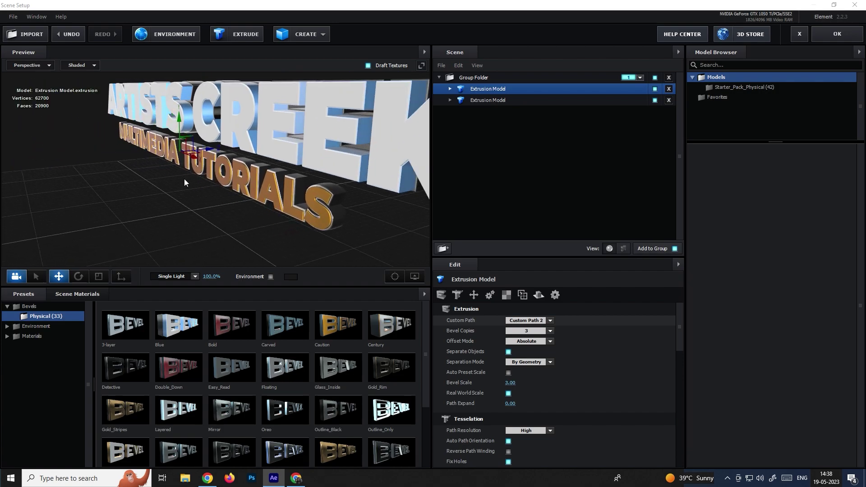
left_click_drag(184, 179, 269, 178)
left_click_drag(246, 141, 259, 142)
left_click_drag(358, 189, 334, 187)
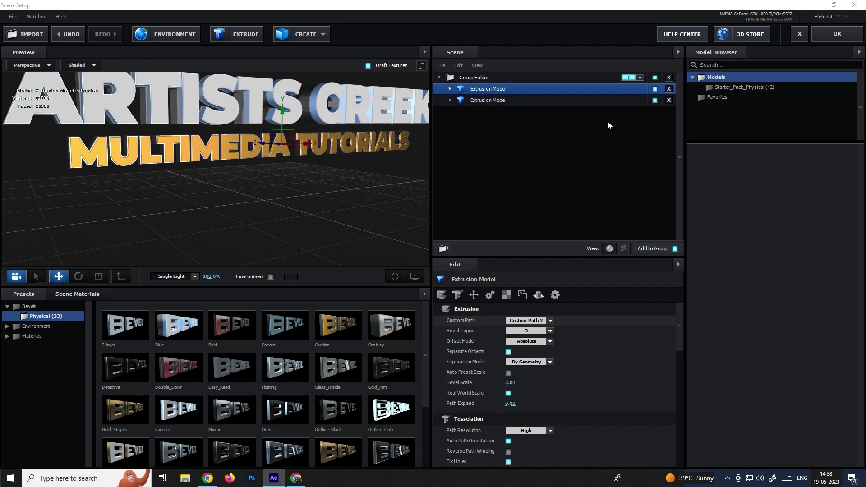
Step: Apply the 3D scene to the comp and reopen Scene Setup from the Element effect
left_click(836, 35)
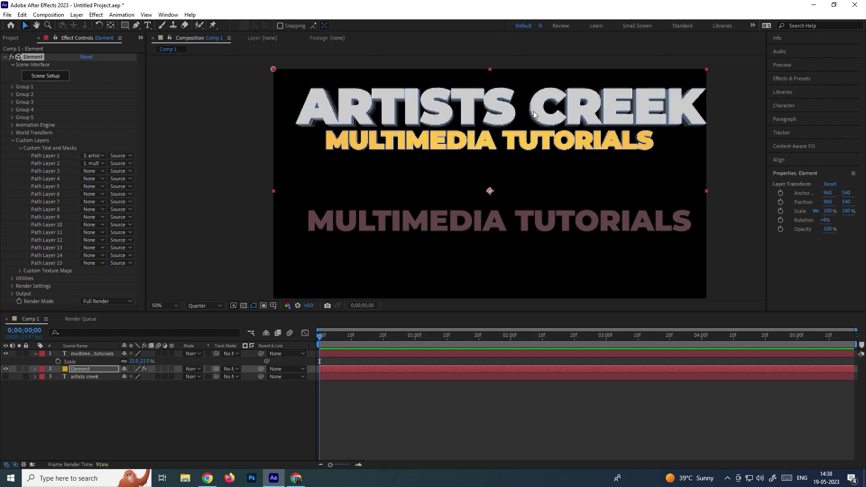
left_click(57, 78)
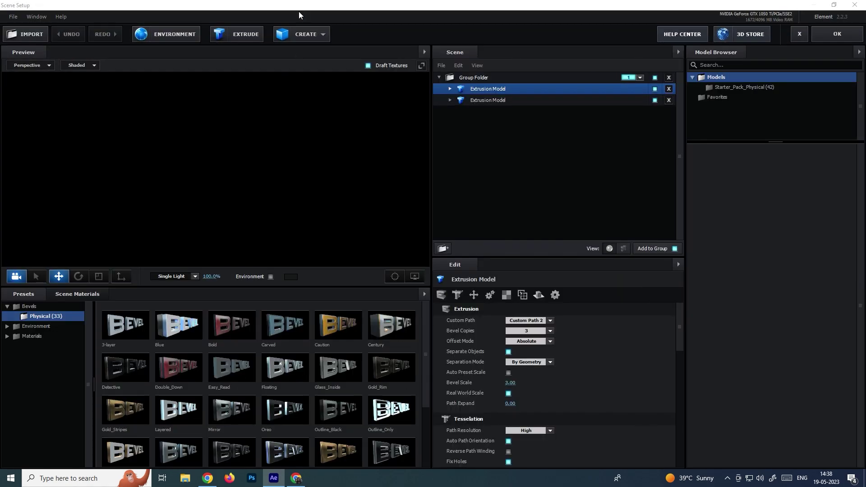
Step: Select both extrusion models together, nudge them left, and apply the scene
double_click(298, 12)
left_click_drag(498, 108, 601, 197)
left_click_drag(526, 323, 653, 316)
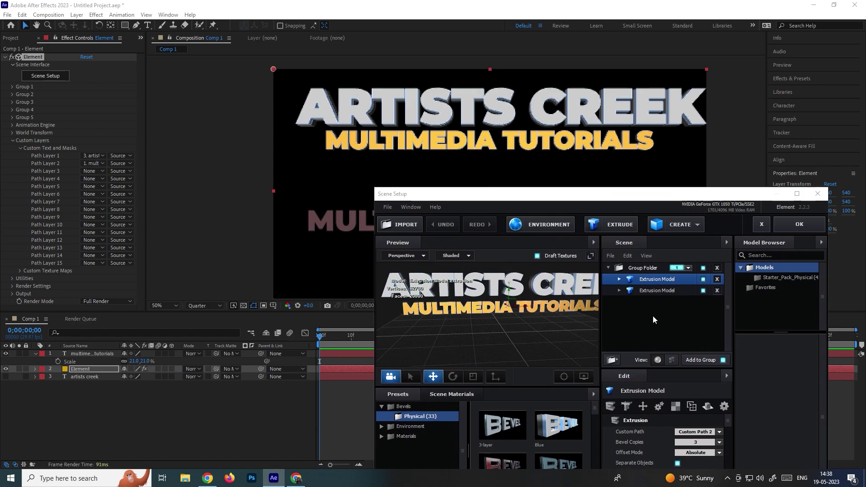
left_click(662, 290, "shift")
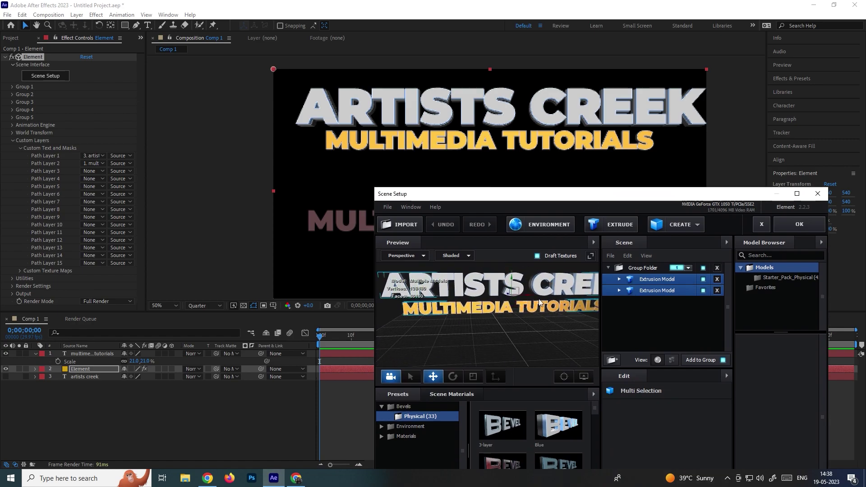
left_click_drag(527, 293, 521, 297)
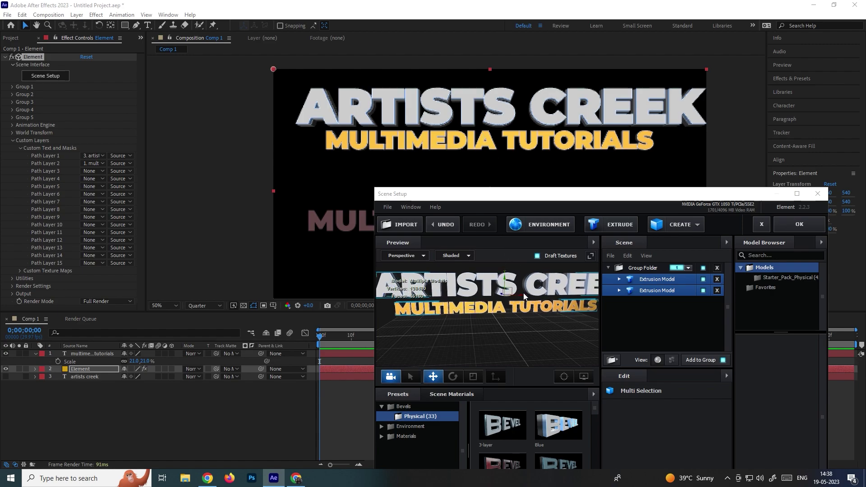
left_click(815, 223)
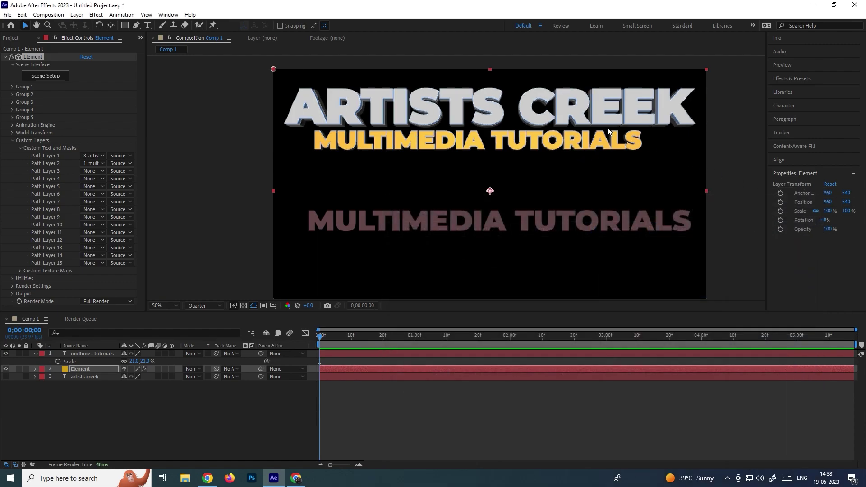
Step: Hide the flat MULTIMEDIA TUTORIALS layer 1 and reopen Scene Setup full-screen
left_click(6, 354)
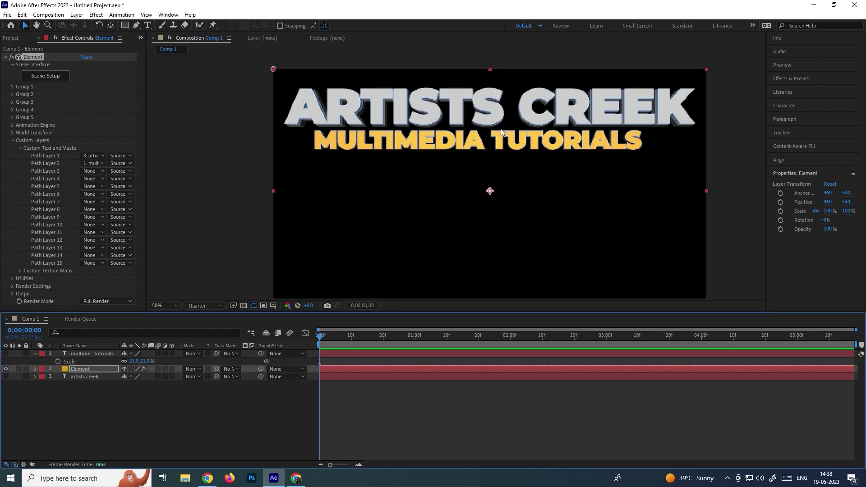
left_click(48, 76)
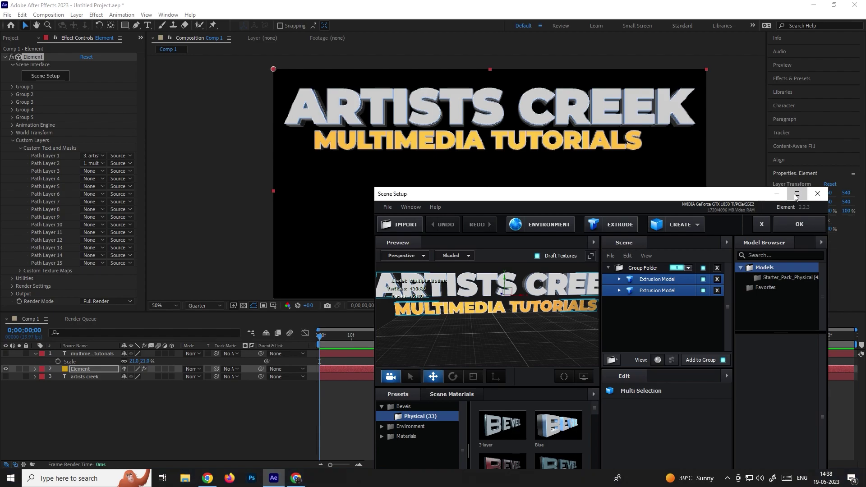
left_click(796, 195)
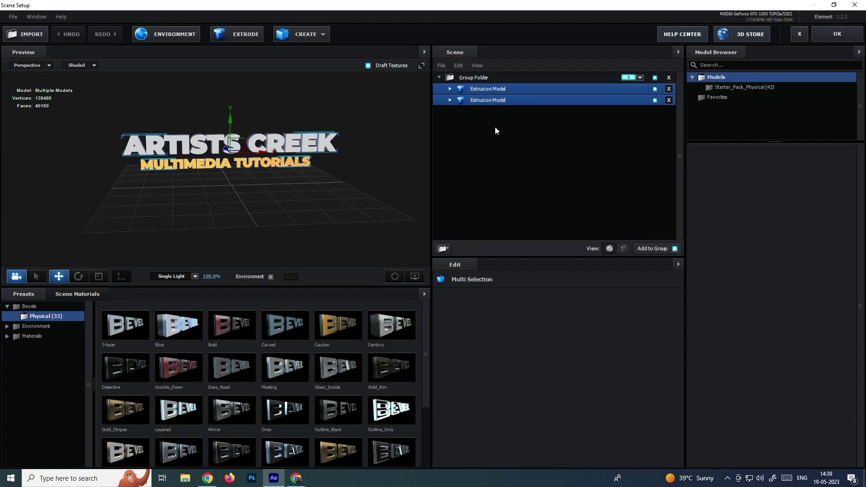
Step: Move both text models down, level the view with the floor, and apply the scene
left_click_drag(232, 124, 232, 139)
left_click_drag(214, 219, 229, 215)
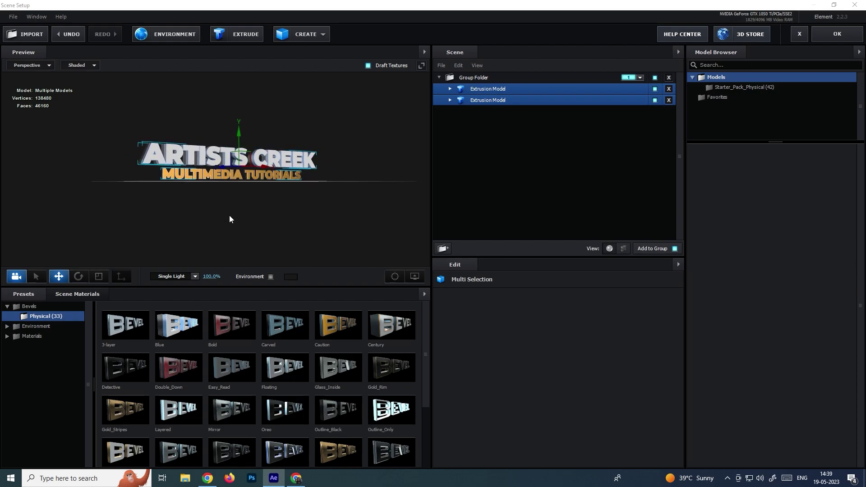
left_click_drag(305, 191, 293, 204)
left_click(837, 34)
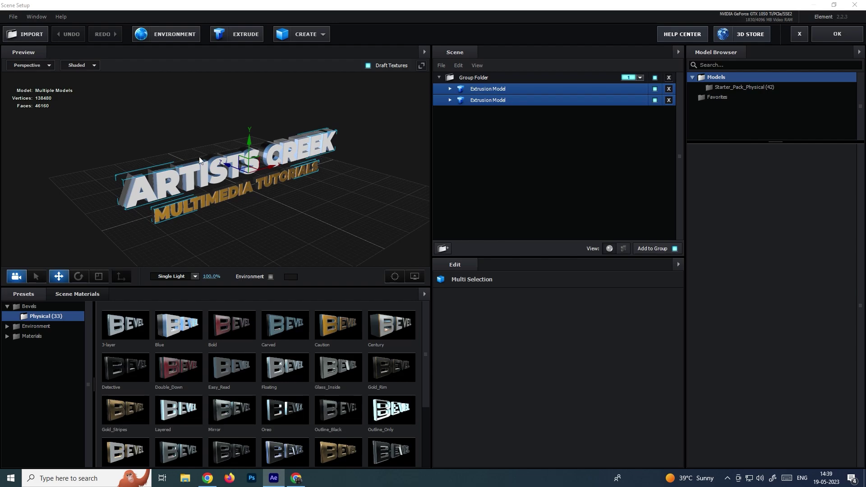
left_click_drag(277, 233, 266, 223)
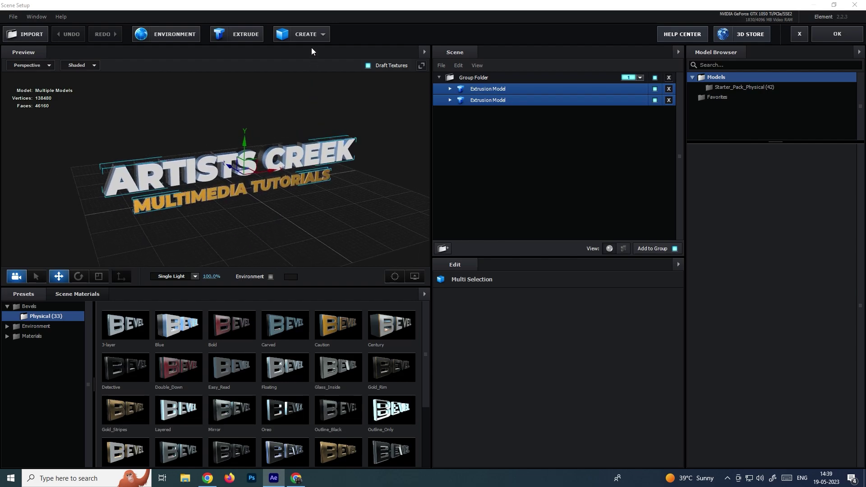
Step: Add a Box primitive and stretch it into a flat floor scaled 907.3%, 12.9%, 421.4%
left_click(313, 36)
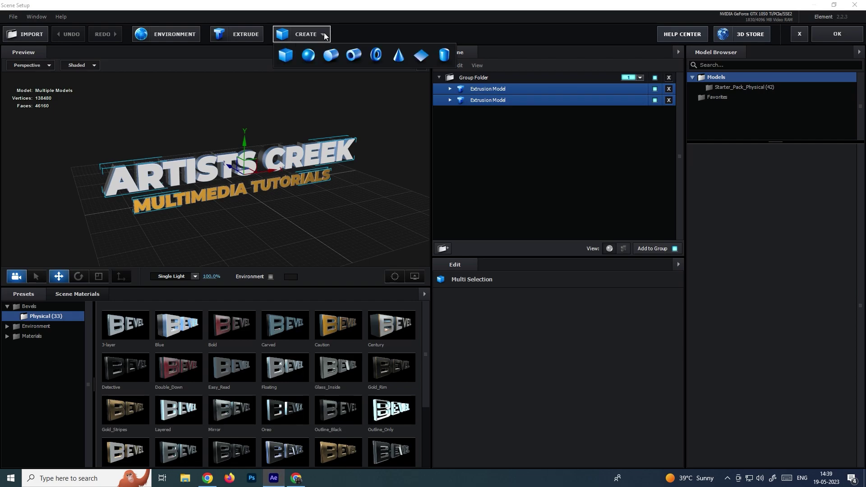
left_click(325, 36)
left_click(324, 36)
left_click(287, 55)
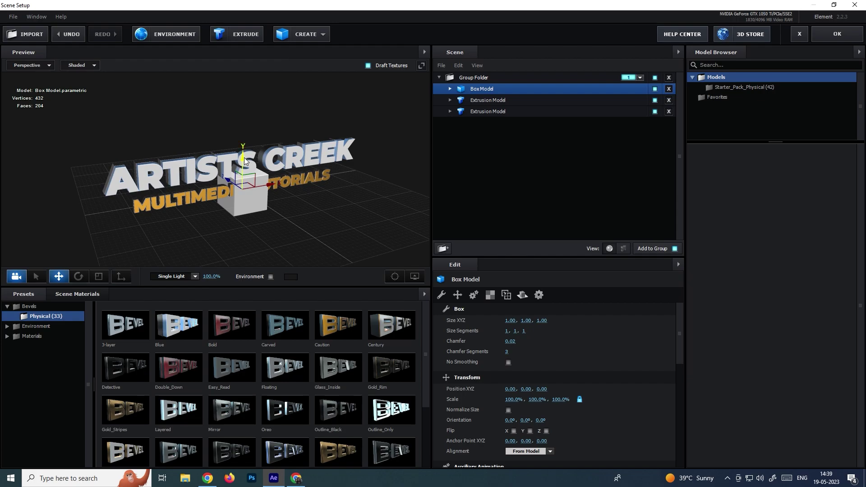
left_click_drag(245, 156, 382, 196)
left_click(98, 277)
left_click_drag(227, 201, 244, 162)
key("w")
left_click_drag(239, 197, 270, 189)
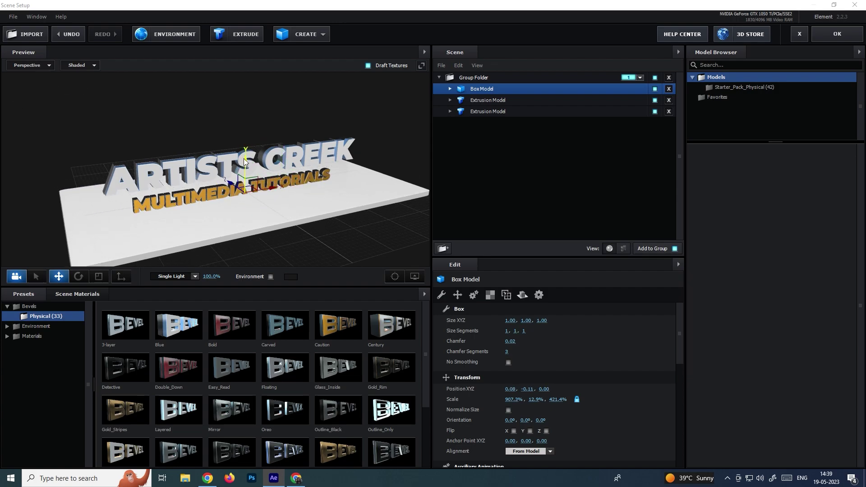
Step: Slide the first text model and the floor box along their depth axes to align them
left_click_drag(307, 240, 347, 236)
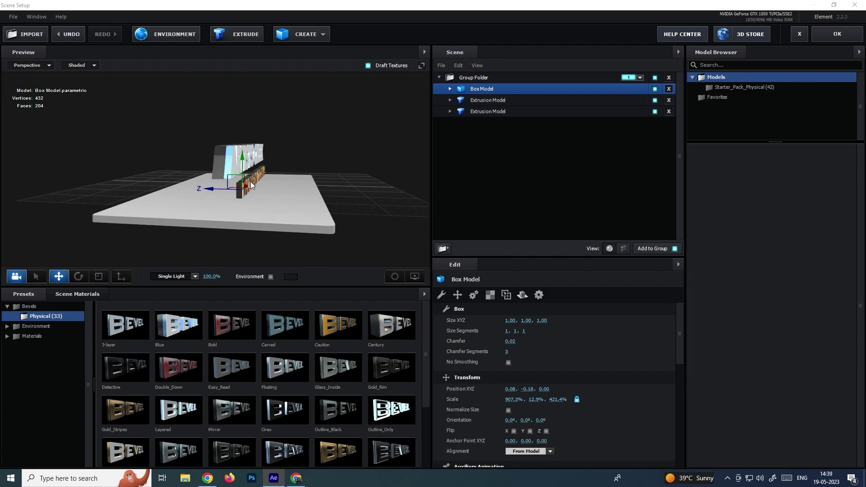
left_click(464, 100)
left_click_drag(232, 179, 361, 201)
left_click(488, 112)
left_click(488, 93)
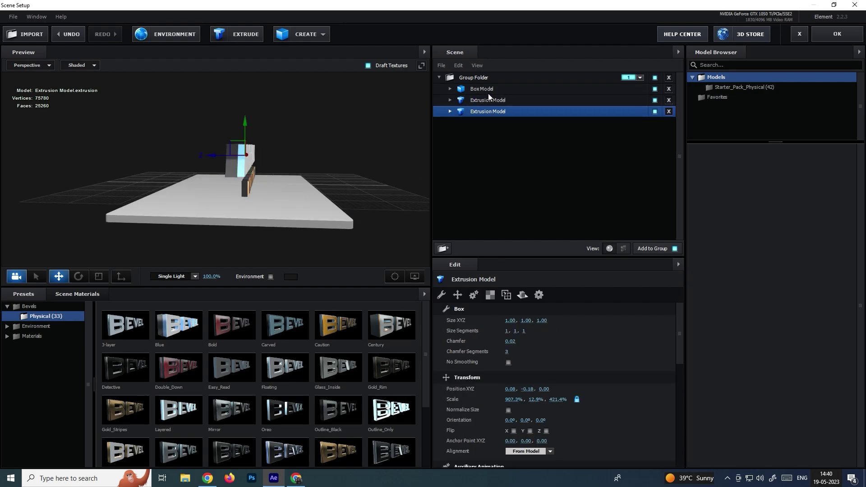
left_click_drag(217, 188, 303, 196)
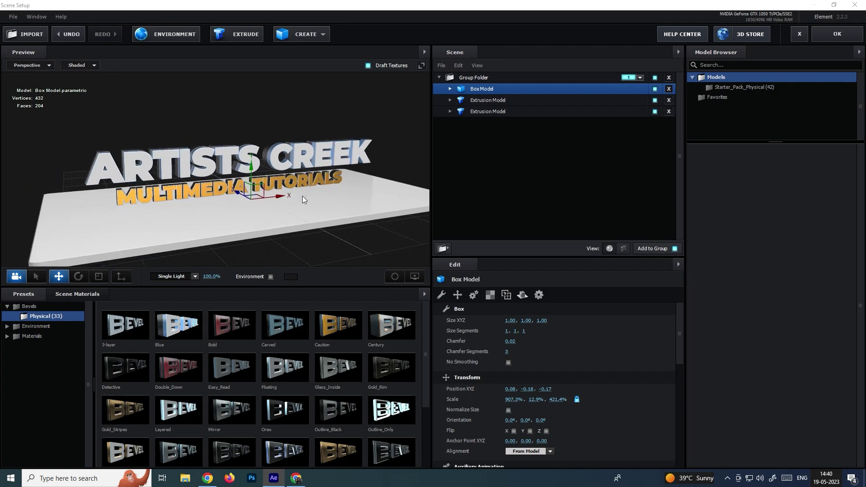
Step: Try Matte_Shadow and Paint_Red physical materials on the floor box, then settle on Chrome
left_click(30, 335)
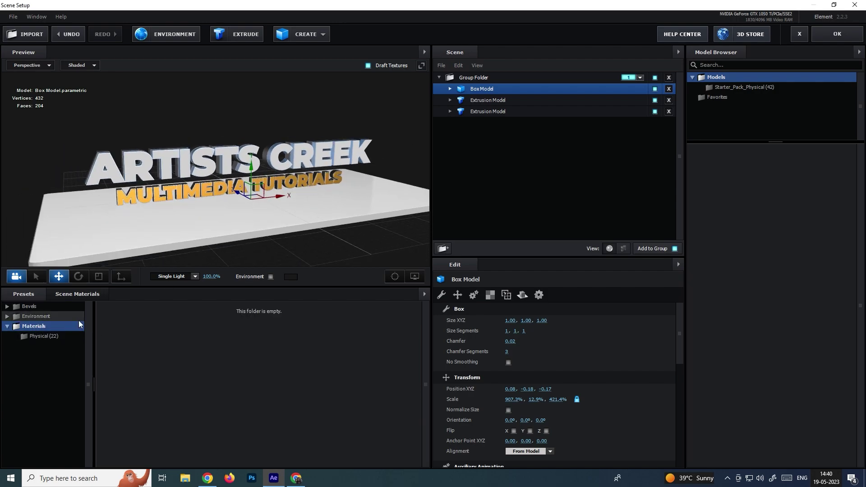
left_click(48, 336)
left_click(239, 378)
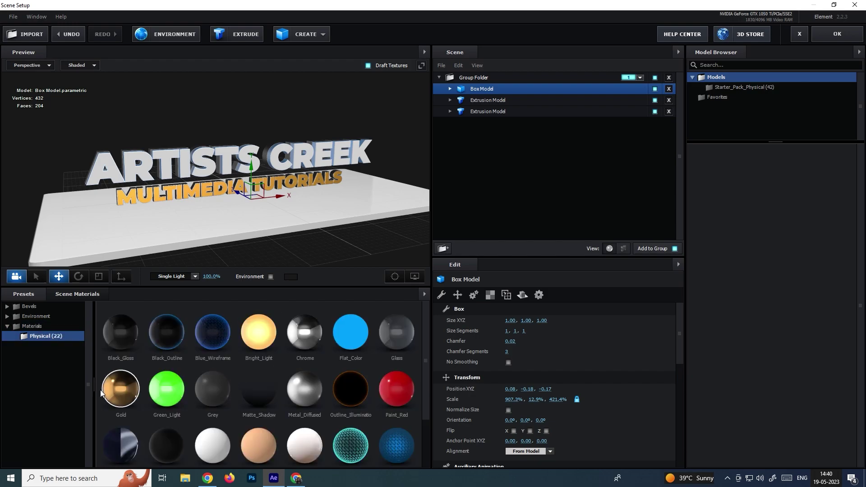
mouse_move(310, 235)
left_mouse_down()
mouse_move(334, 245)
mouse_move(257, 231)
mouse_move(290, 215)
mouse_move(250, 217)
mouse_move(300, 210)
mouse_move(272, 221)
left_mouse_up()
left_click(397, 379)
left_click(314, 332)
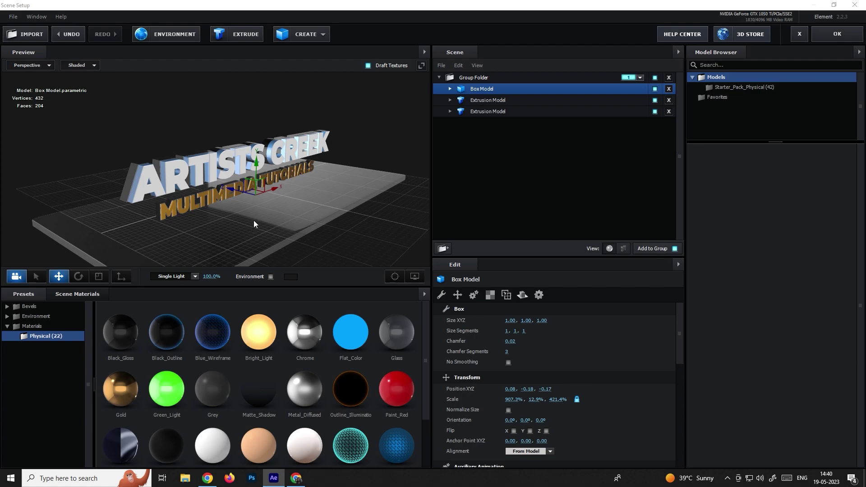
left_click_drag(285, 217, 336, 138)
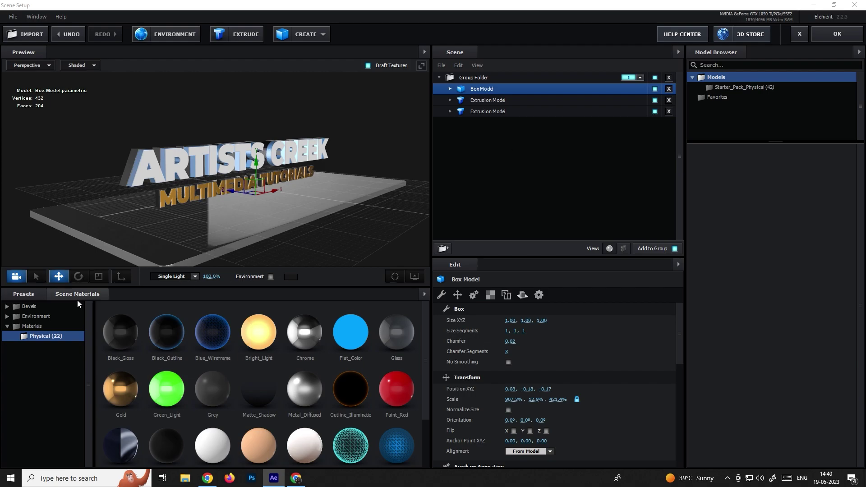
Step: Set the reflection environment to V1_Environment Roof after trying Garden, then apply the scene
left_click(43, 316)
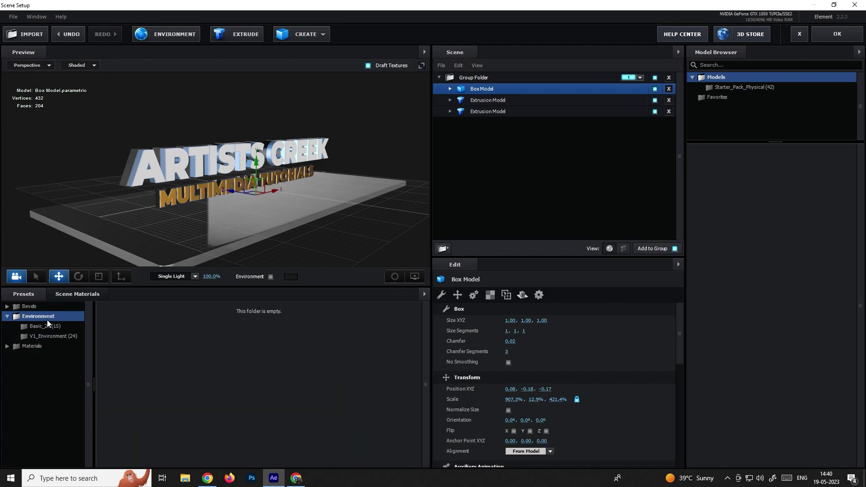
left_click(47, 324)
left_click(54, 333)
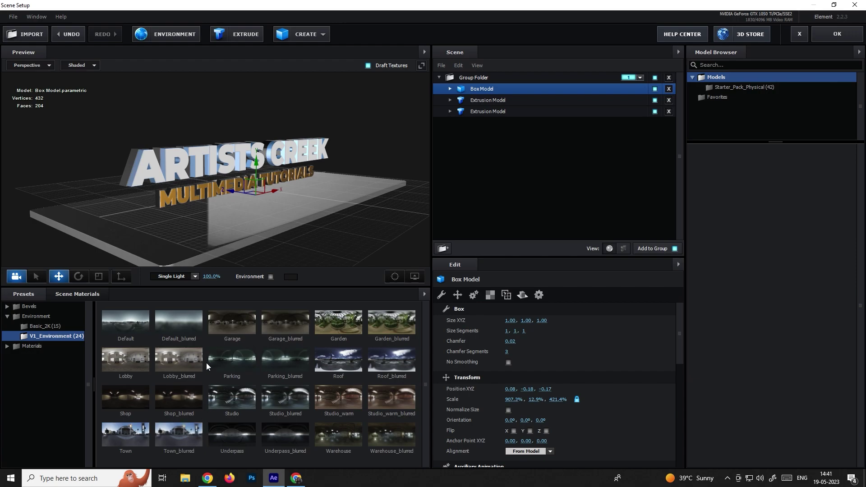
left_click(339, 321)
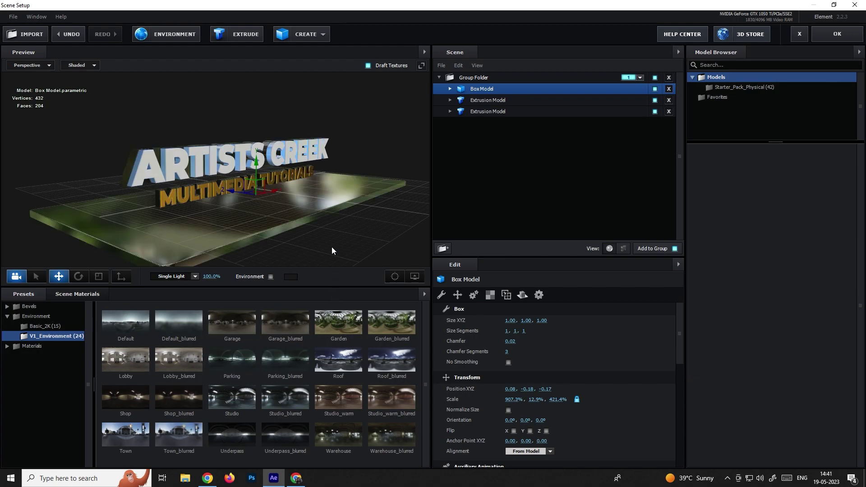
left_click_drag(343, 232, 321, 220)
left_click(348, 364)
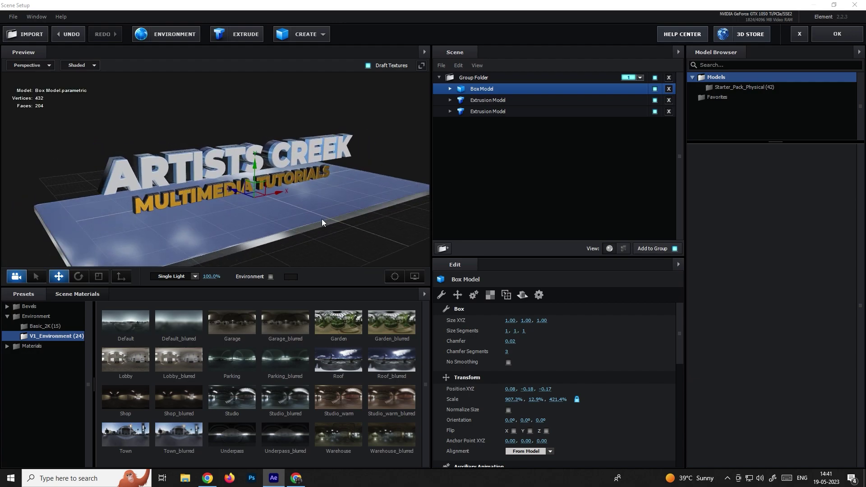
left_click(837, 33)
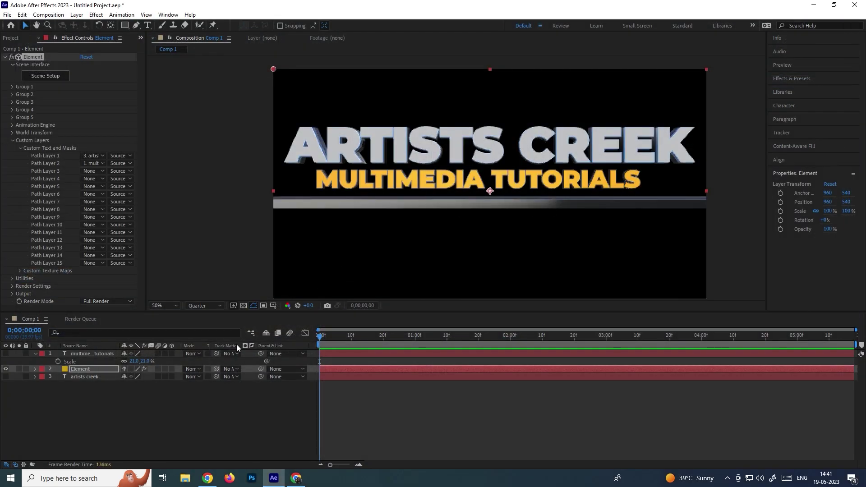
Step: Add a new Camera 1 layer to Comp 1 with default settings
left_click(173, 405)
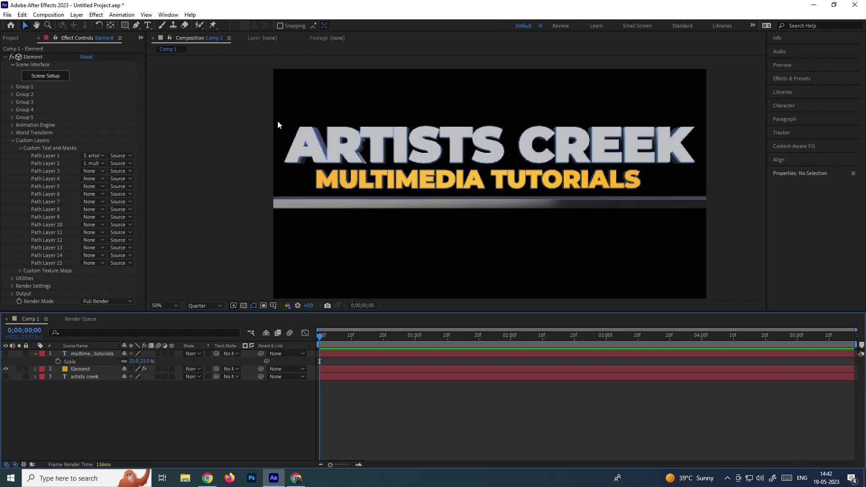
left_click(77, 15)
mouse_move(88, 26)
left_click(235, 55)
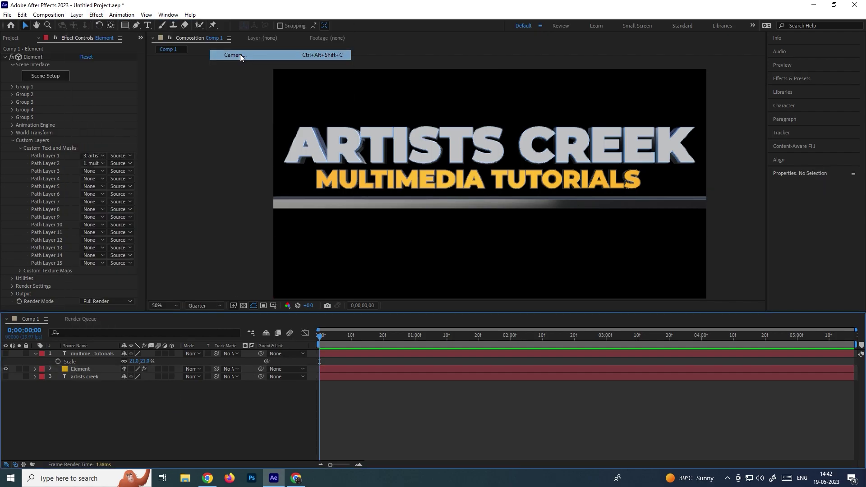
left_click(483, 305)
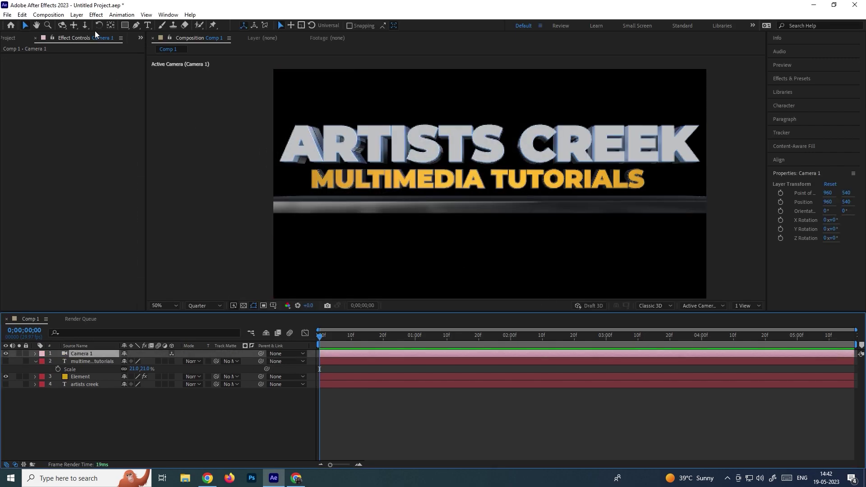
Step: Orbit and pan Camera 1 to a low, angled view of the 3D text
left_click(62, 24)
left_click_drag(333, 180, 397, 212)
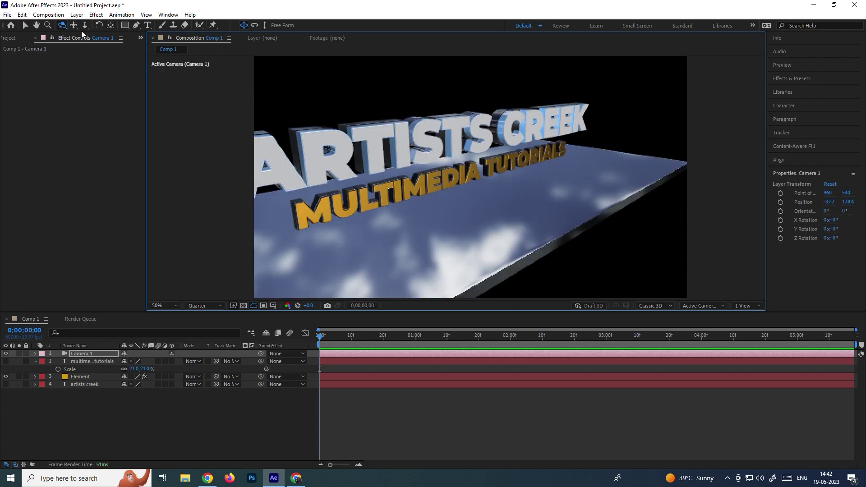
left_click(75, 25)
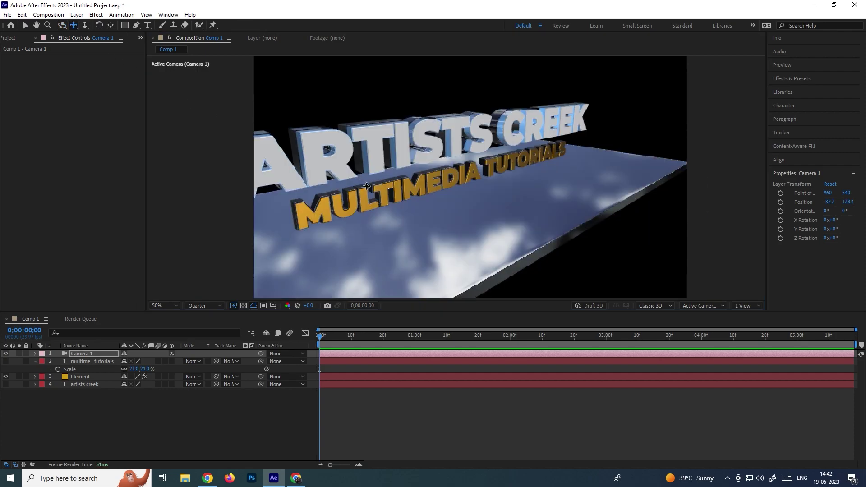
left_click_drag(366, 186, 434, 187)
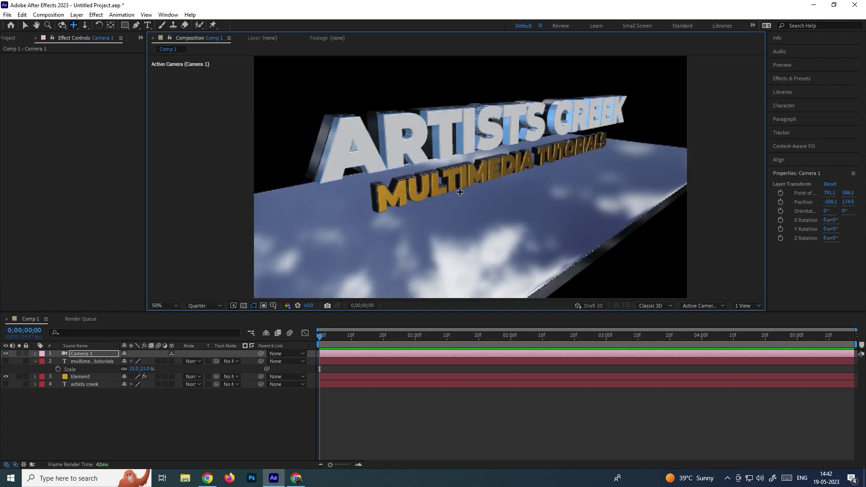
left_click(62, 25)
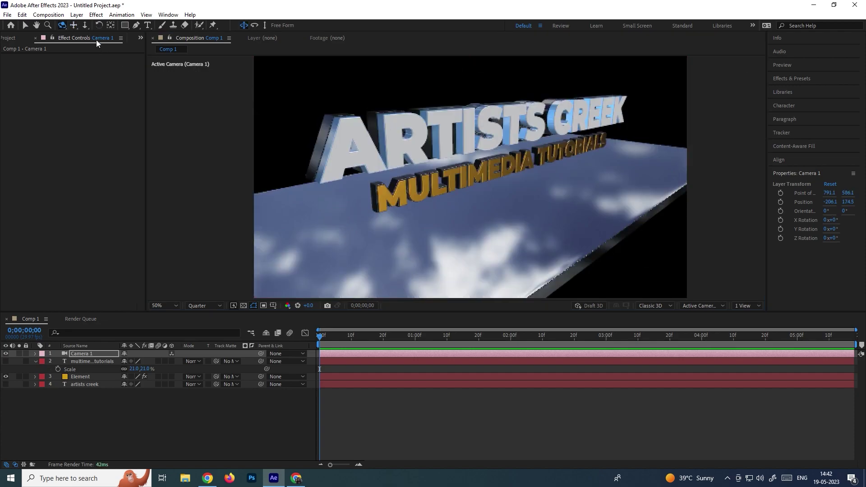
left_click_drag(386, 188, 418, 186)
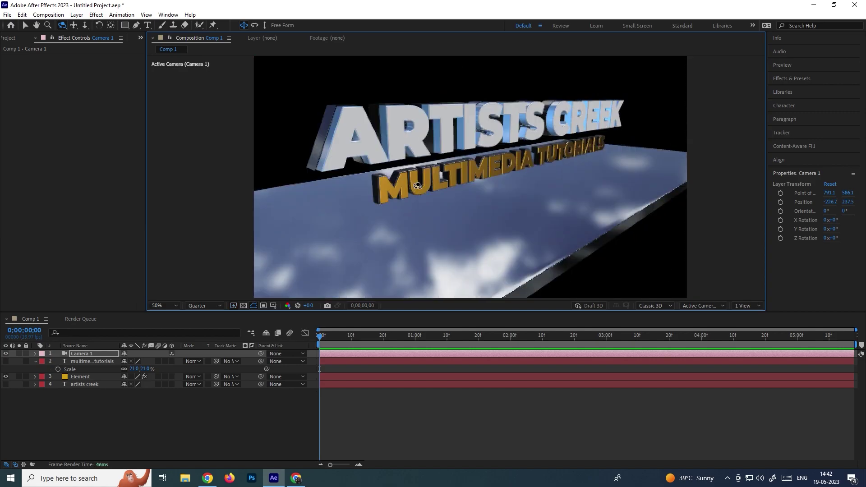
left_click(87, 356)
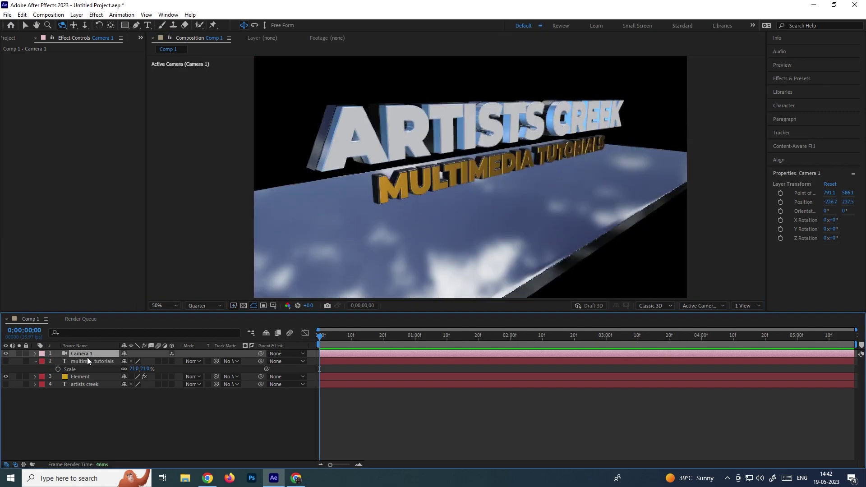
Step: Expand Camera 1's Transform properties and enable keyframes on all of them at frame 0
left_click(34, 355)
left_click(43, 362)
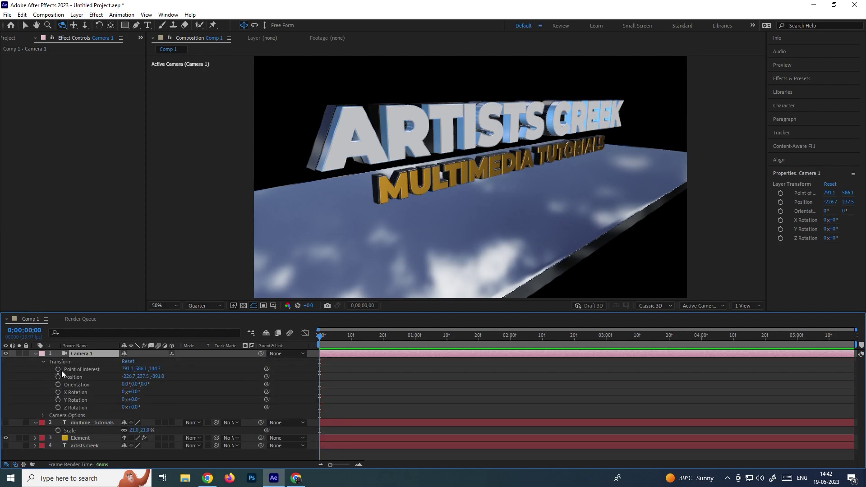
left_click_drag(58, 369, 58, 407)
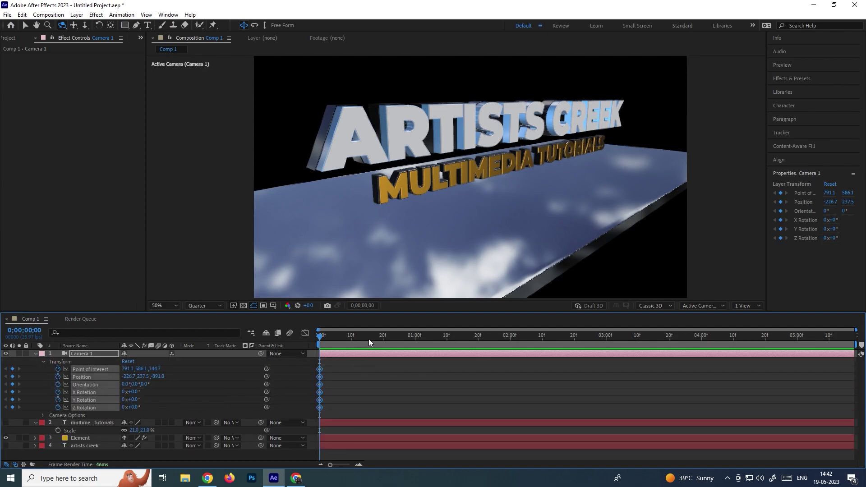
Step: At about two seconds, orbit, track and push the camera into a frontal close-up of the text
left_click_drag(369, 339, 527, 337)
left_click_drag(642, 184, 569, 252)
key("c")
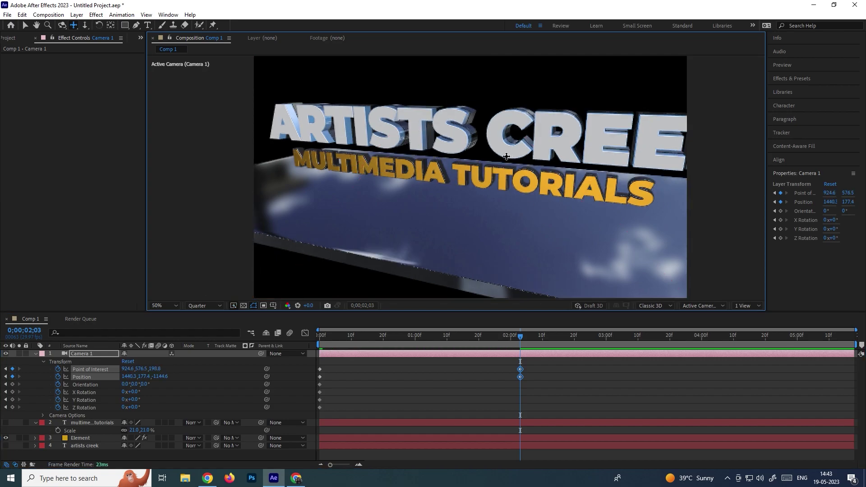
left_click(85, 26)
left_click_drag(424, 185, 490, 206)
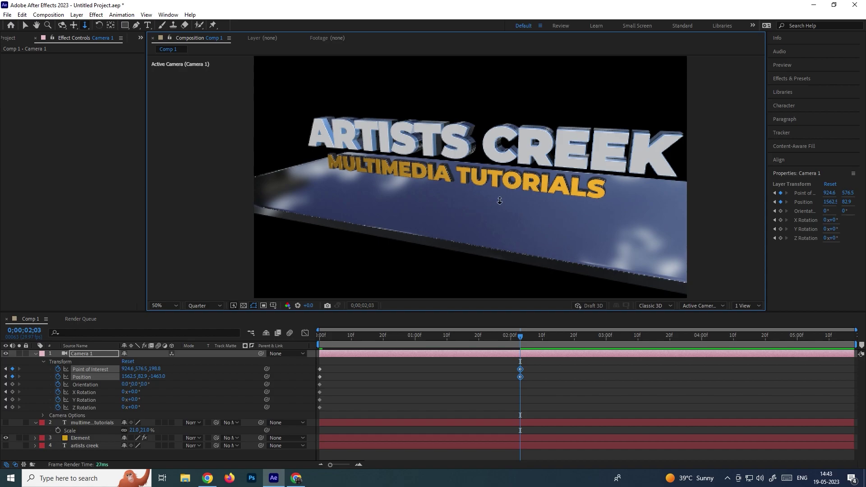
Step: Play the move, then push in and orbit the camera at about one second
left_click_drag(520, 336, 297, 353)
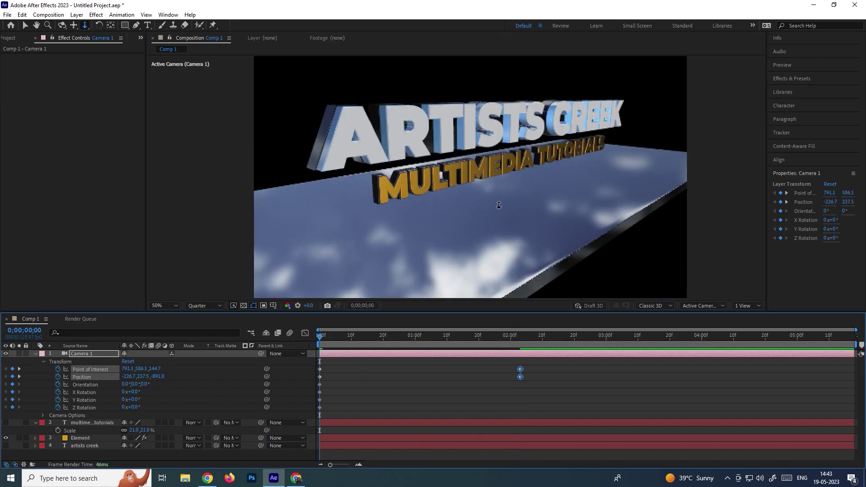
key("space")
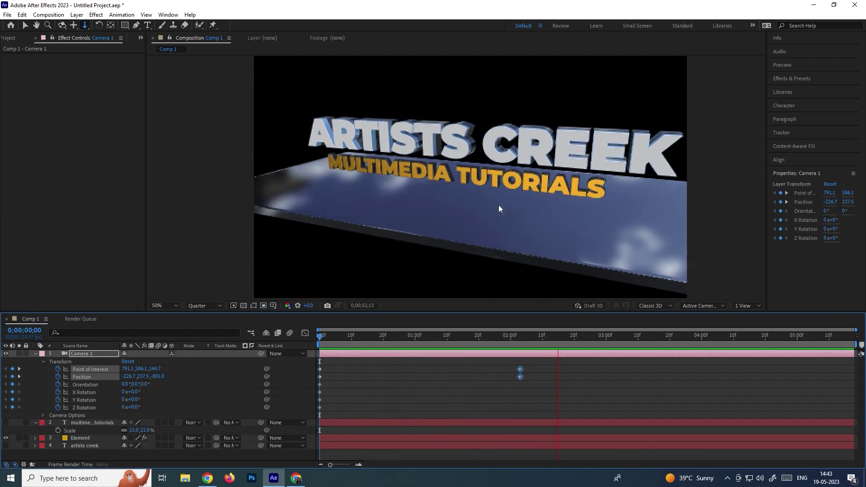
left_click_drag(531, 337, 427, 348)
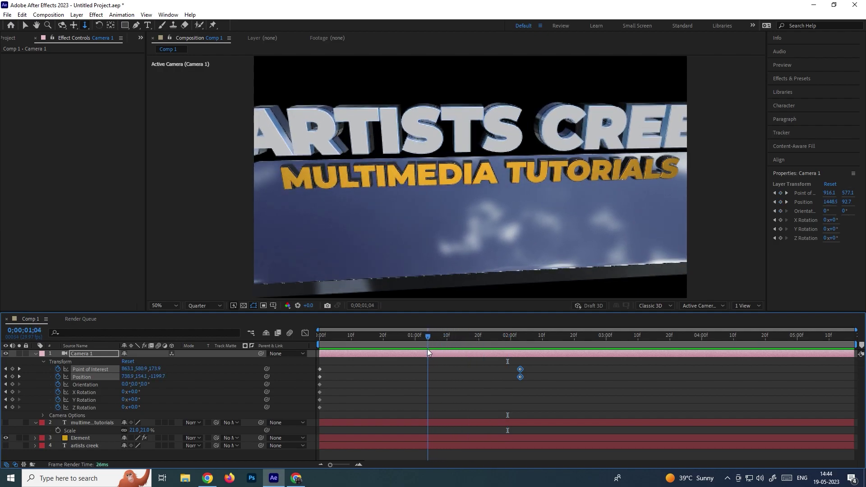
left_click_drag(478, 195, 508, 205)
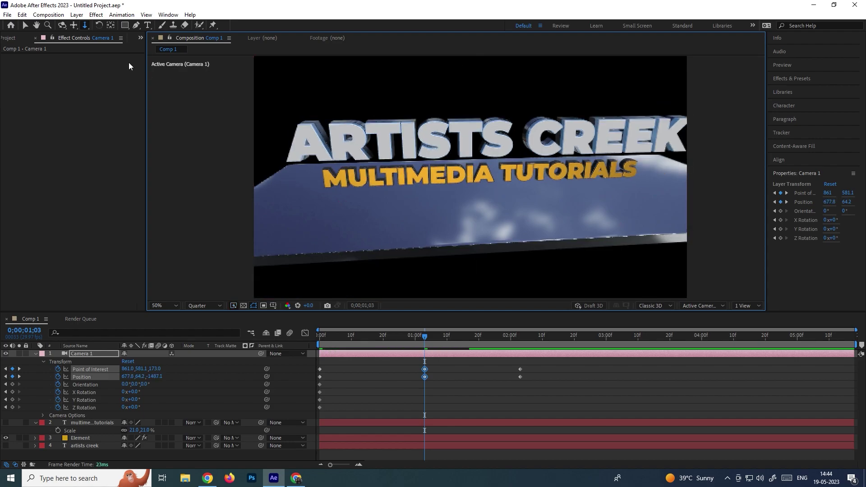
left_click(62, 25)
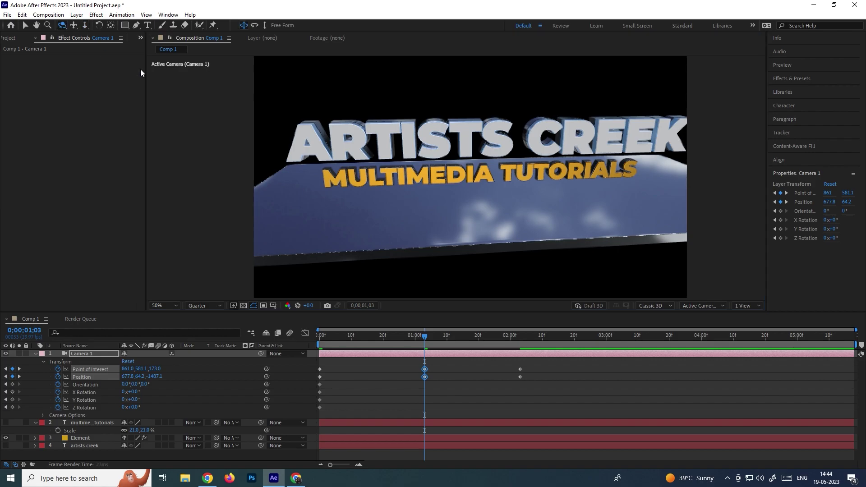
left_click_drag(616, 177, 622, 174)
Step: Preview the camera move from the first frame in a maximized viewer
left_click_drag(430, 343, 289, 340)
key("grave")
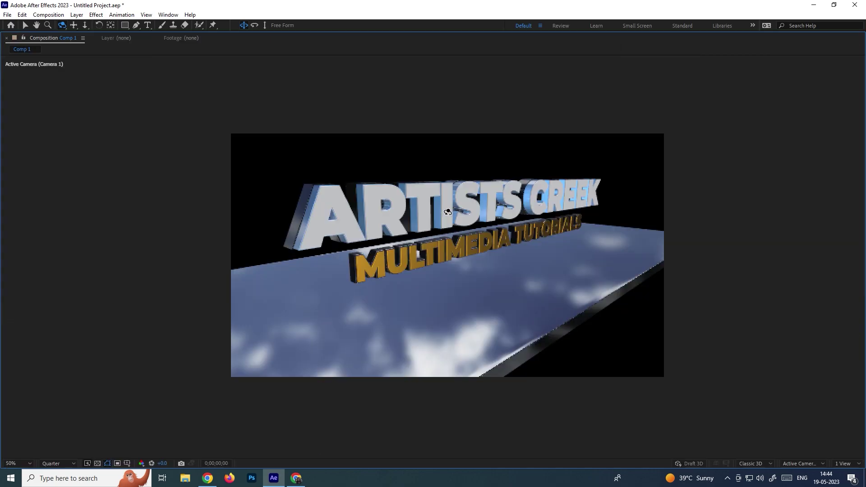
key("space")
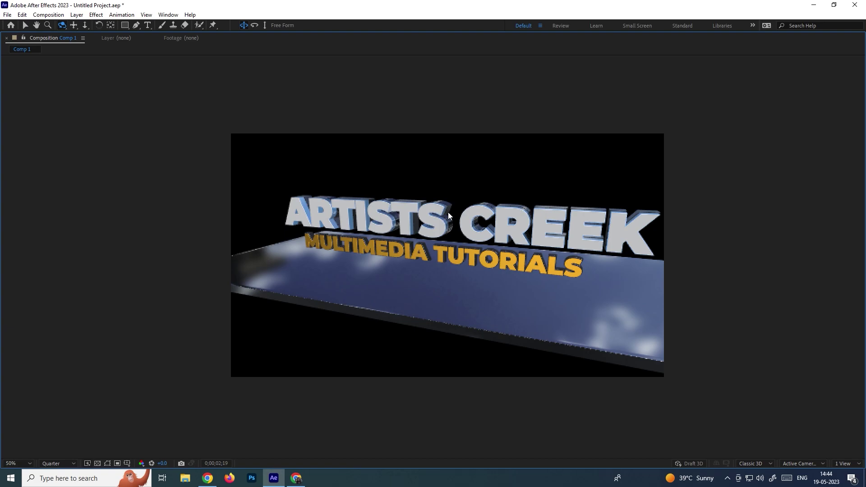
key("grave")
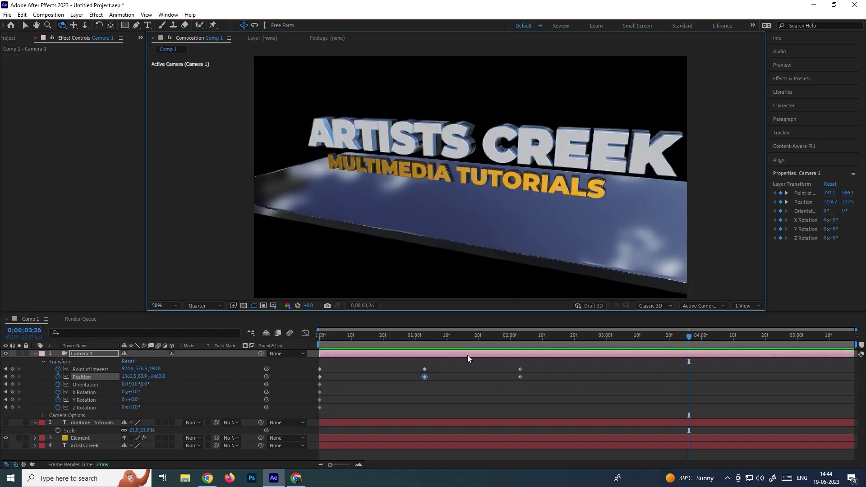
Step: Set preview resolution to Full and replay the camera move maximized
key("Home")
left_click(196, 308)
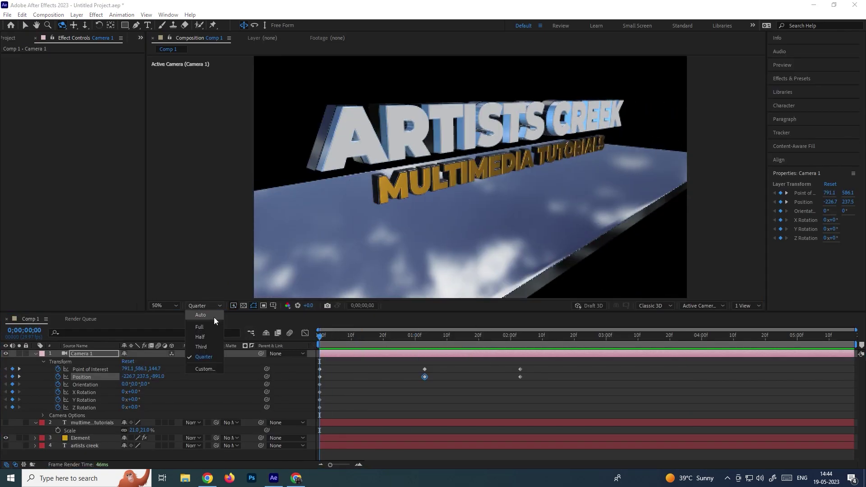
left_click(208, 329)
key("grave")
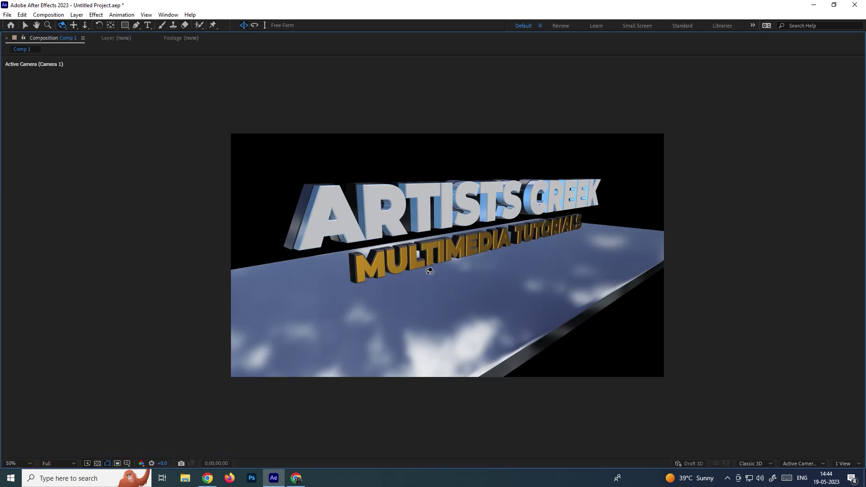
key("space")
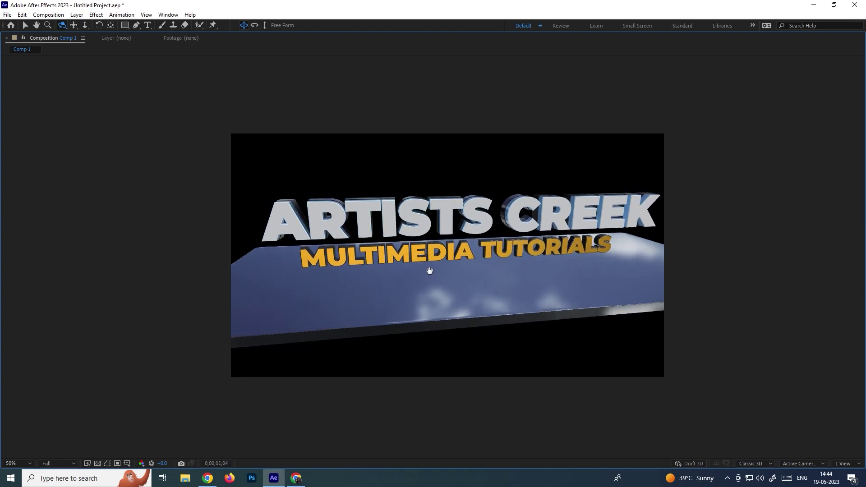
key("space")
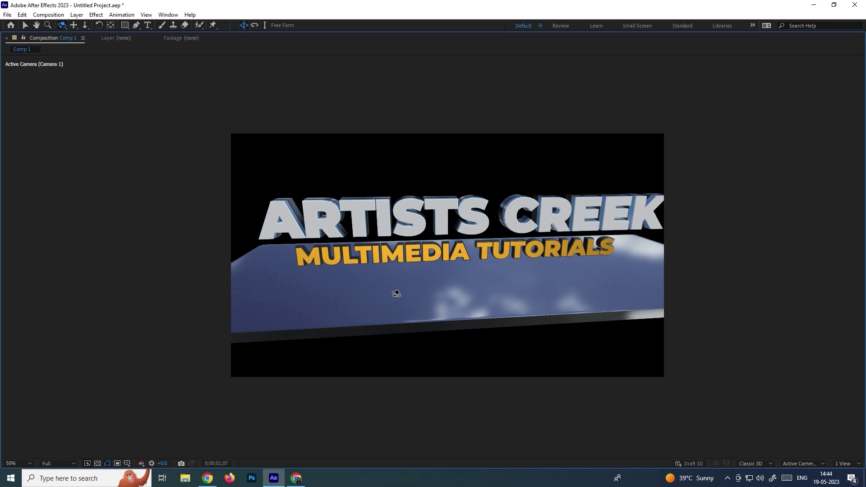
key("grave")
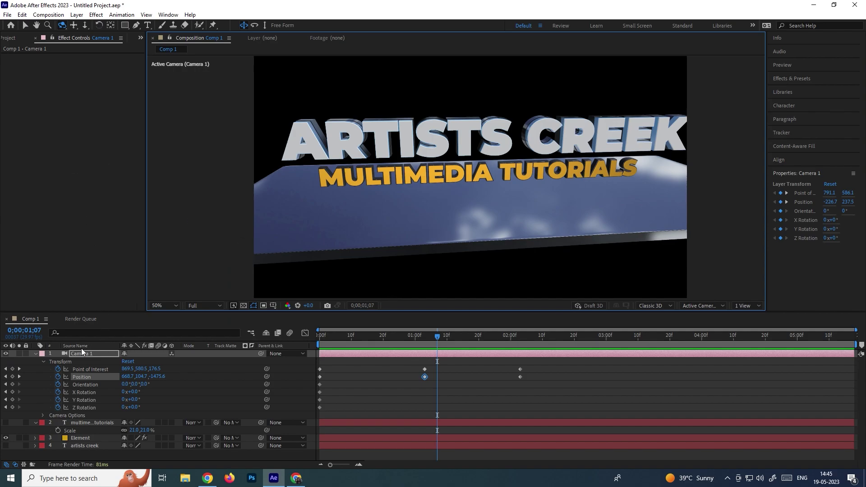
Step: In Element's Scene Setup, set the floor Box Model's Reflect Mode to Mirror Surface
left_click(85, 438)
left_click(47, 77)
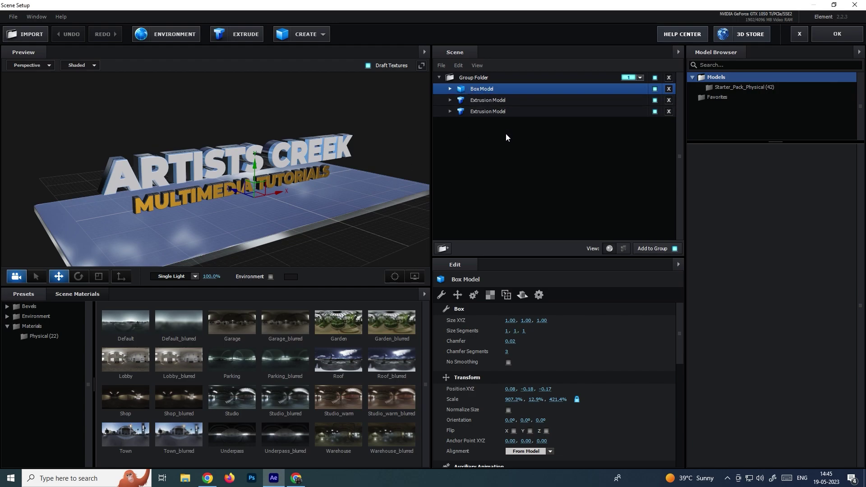
left_click(486, 90)
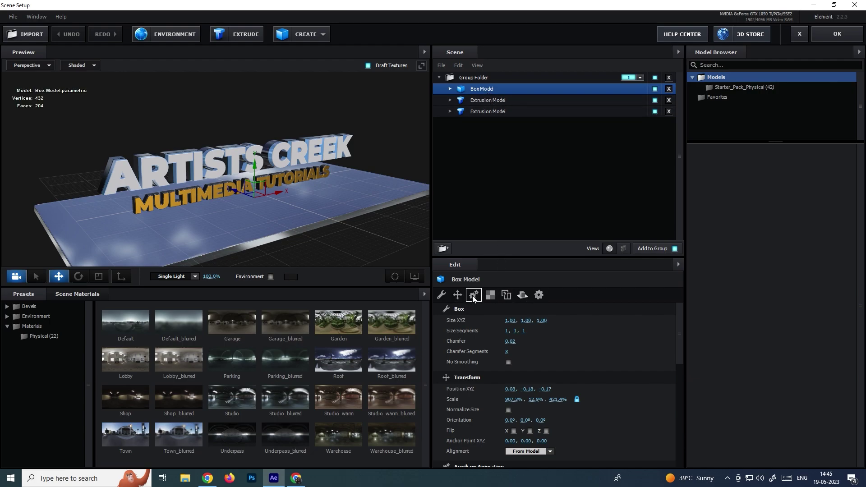
left_click(506, 296)
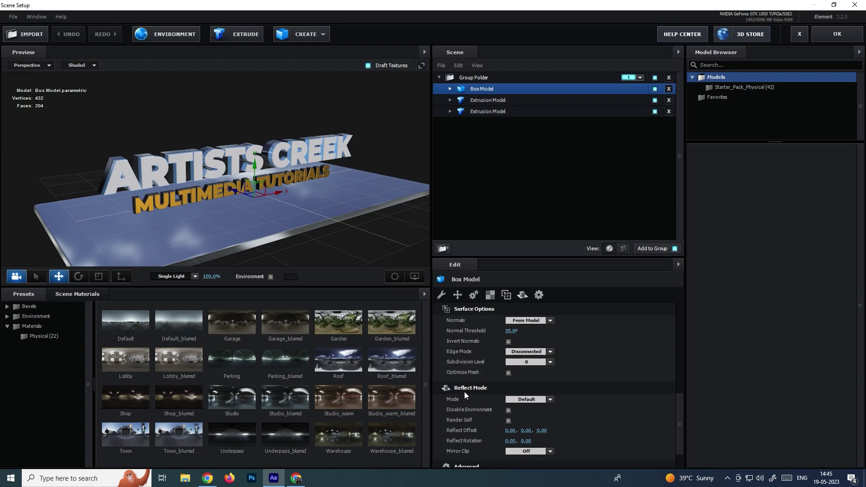
left_click(528, 399)
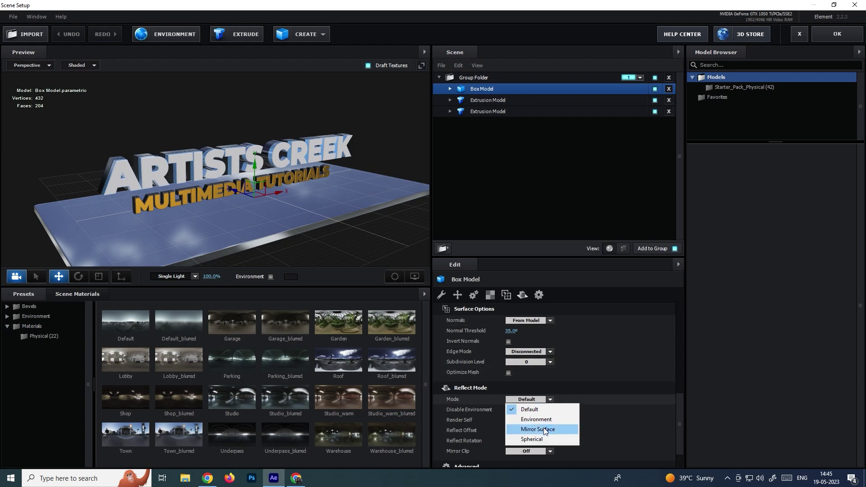
left_click(543, 429)
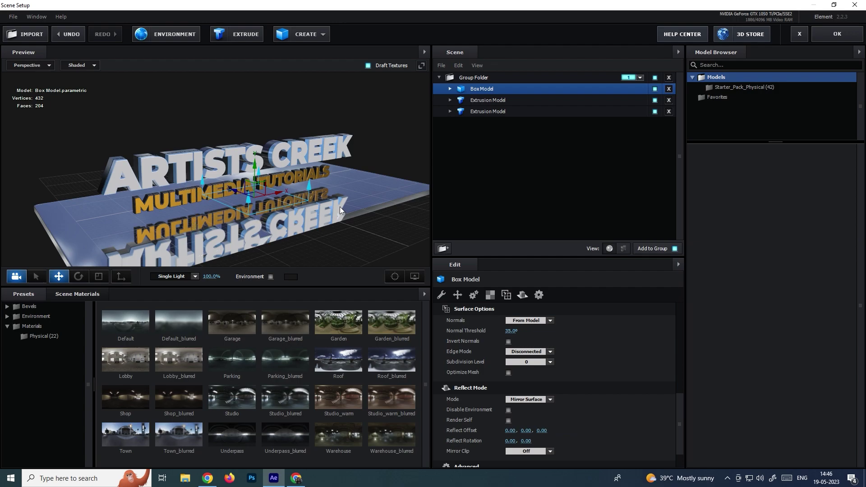
Step: Apply the mirror floor, preview the camera move, stop at 0;00;01;05 and reopen Scene Setup
left_click(837, 34)
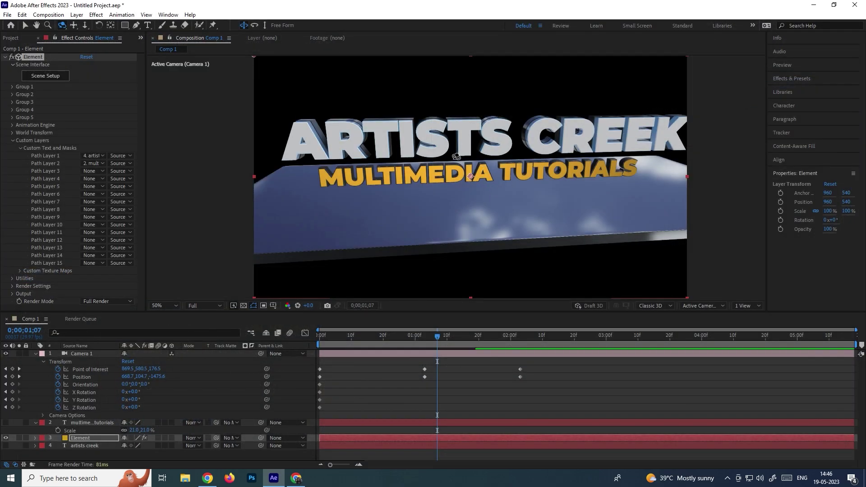
left_click_drag(363, 334, 320, 336)
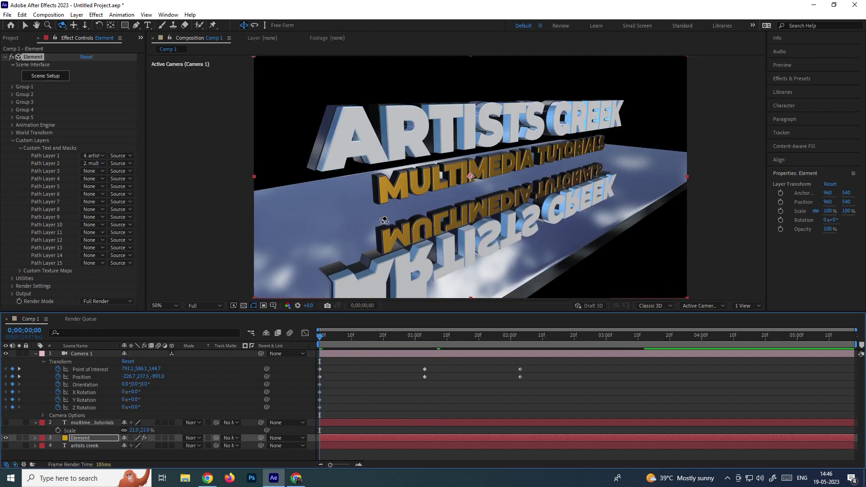
key("space")
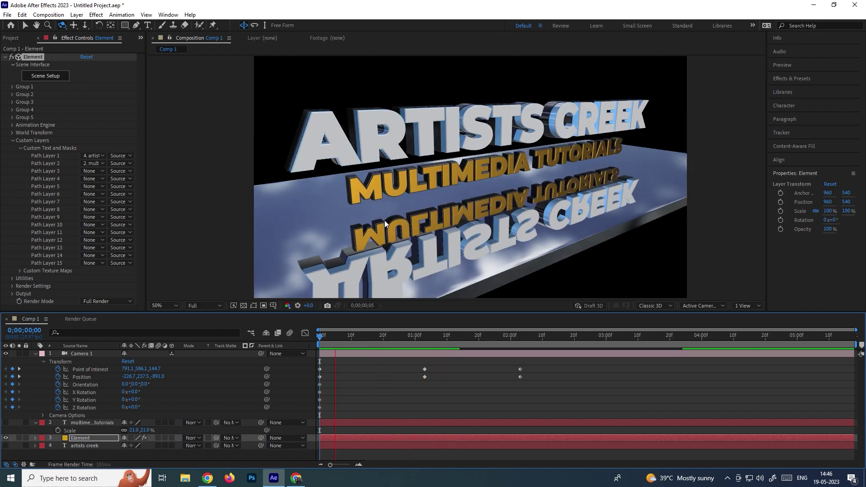
left_click(440, 338)
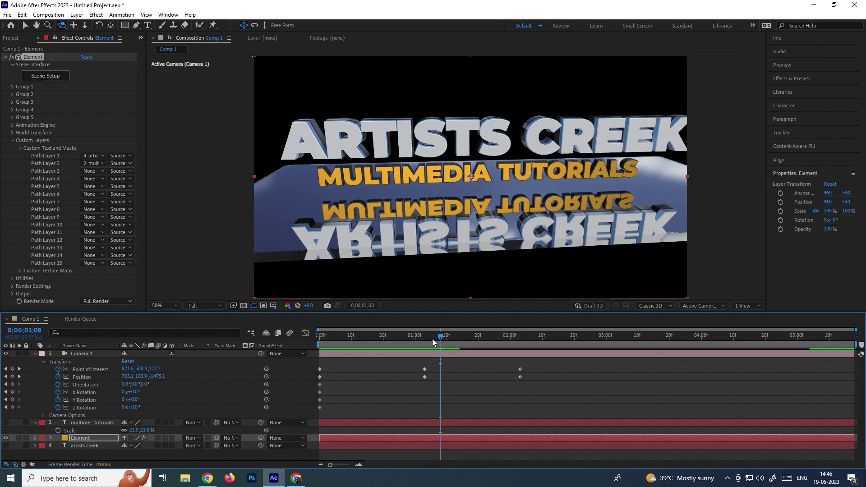
left_click(432, 338)
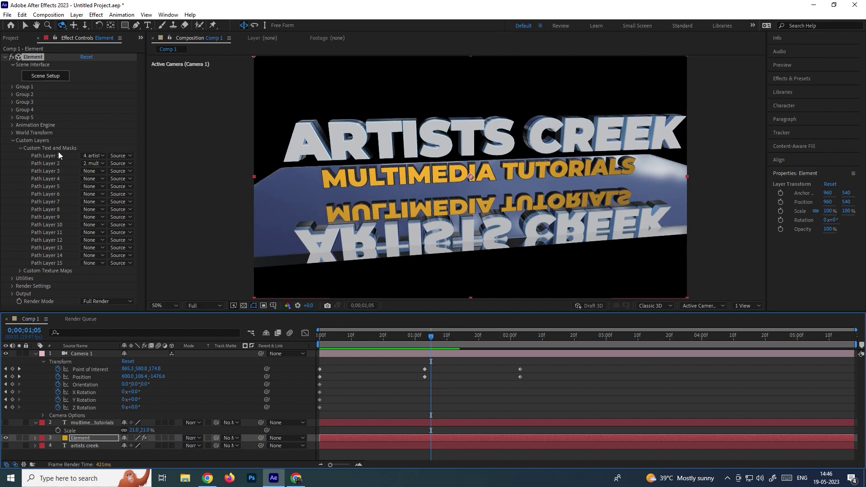
left_click(53, 80)
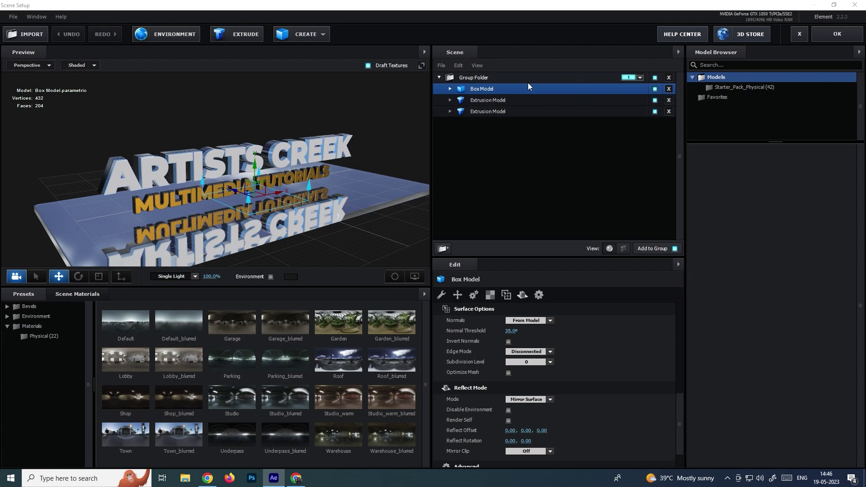
Step: Try the Physical presets Metal_Diffused and Gold on the floor Box Model
left_click(35, 325)
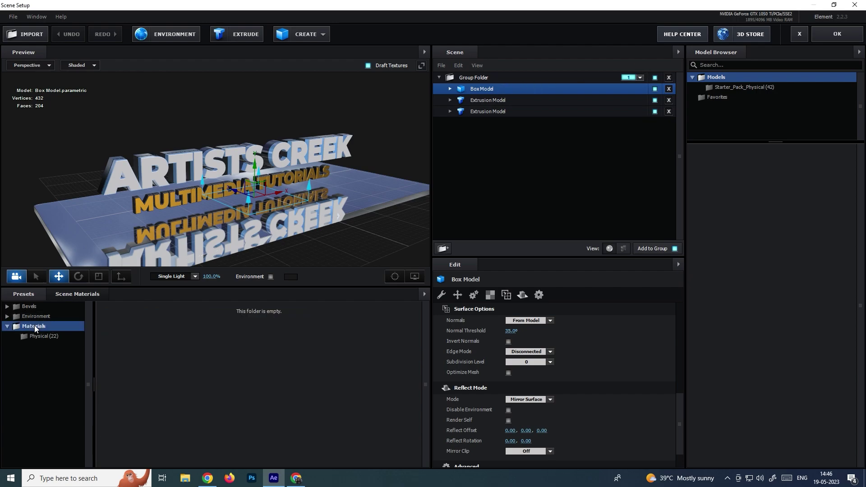
left_click(49, 335)
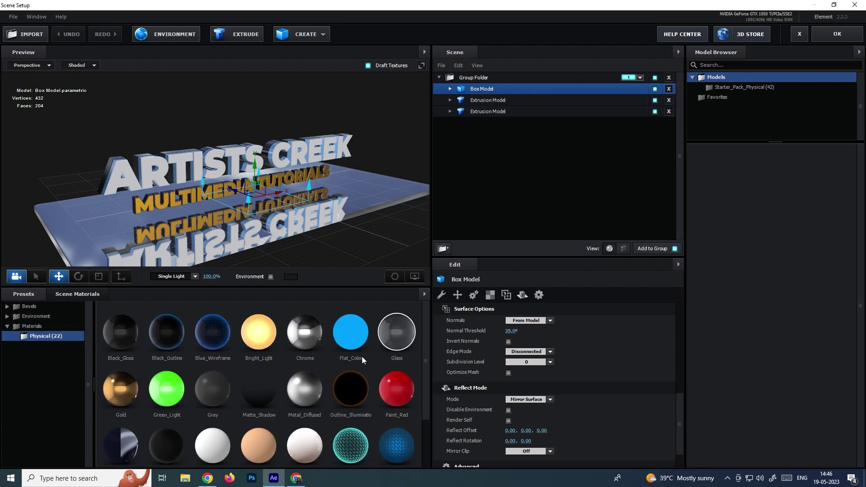
left_click(315, 389)
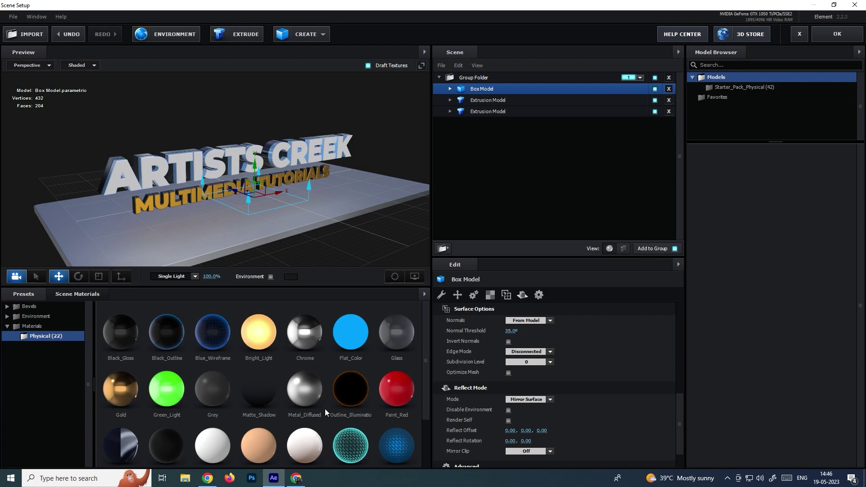
scroll(167, 384, "down", 3)
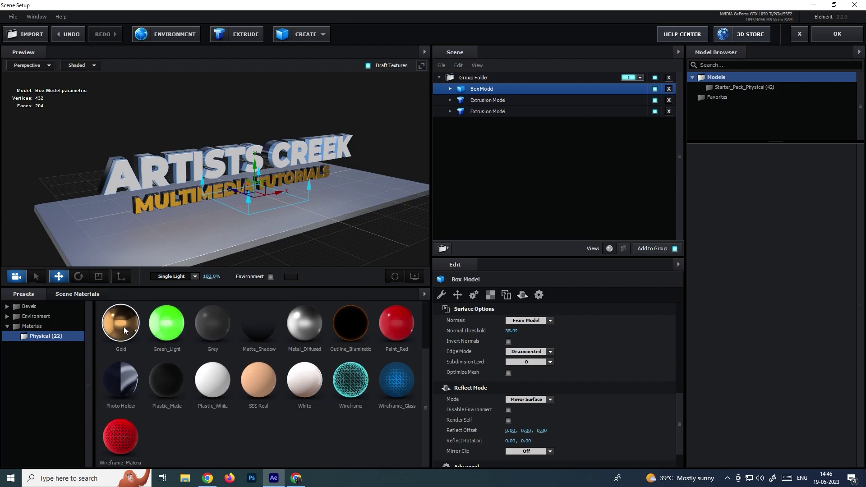
left_click(125, 330)
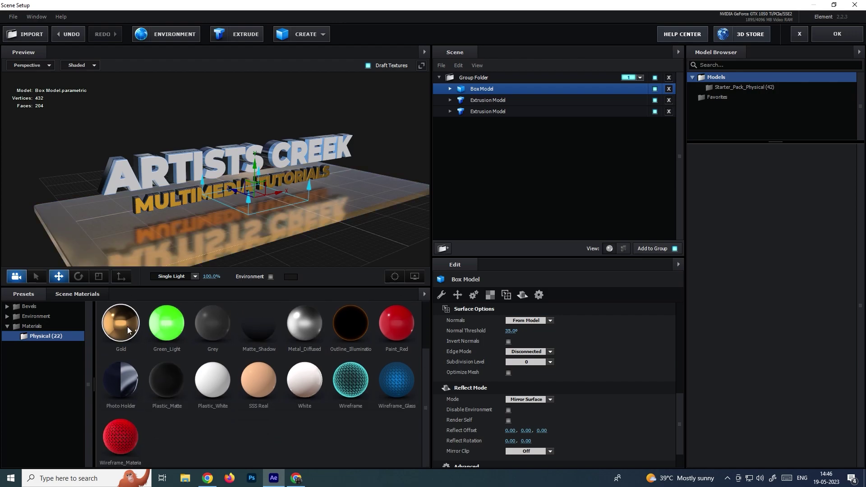
scroll(307, 368, "up", 1)
left_click(319, 362)
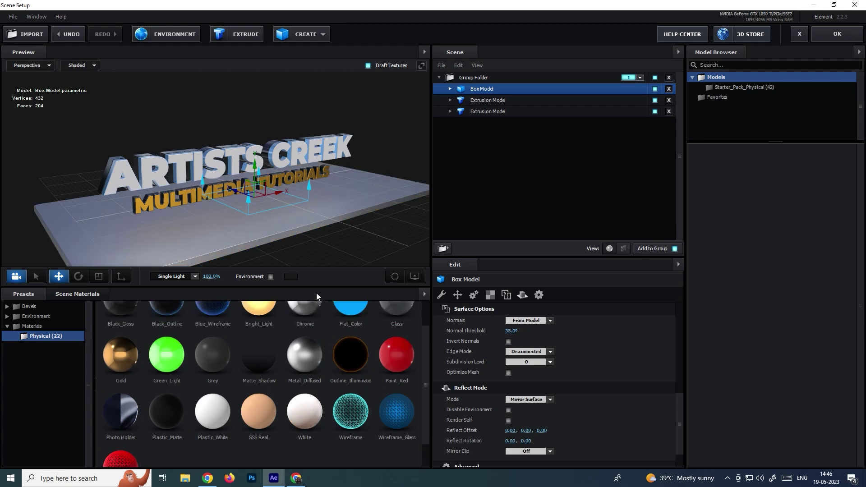
Step: Try Chrome and Blue_Wireframe, then apply the Glass material to the floor
scroll(343, 354, "up", 1)
left_click(314, 336)
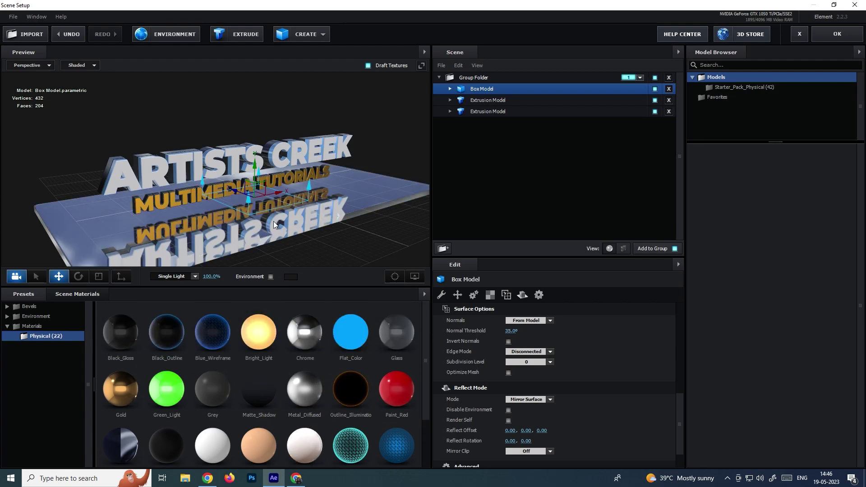
left_click(220, 330)
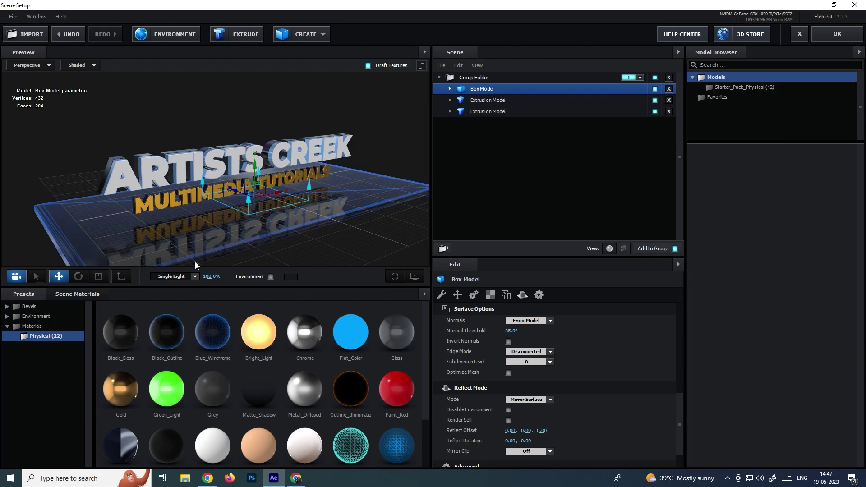
scroll(272, 374, "down", 1)
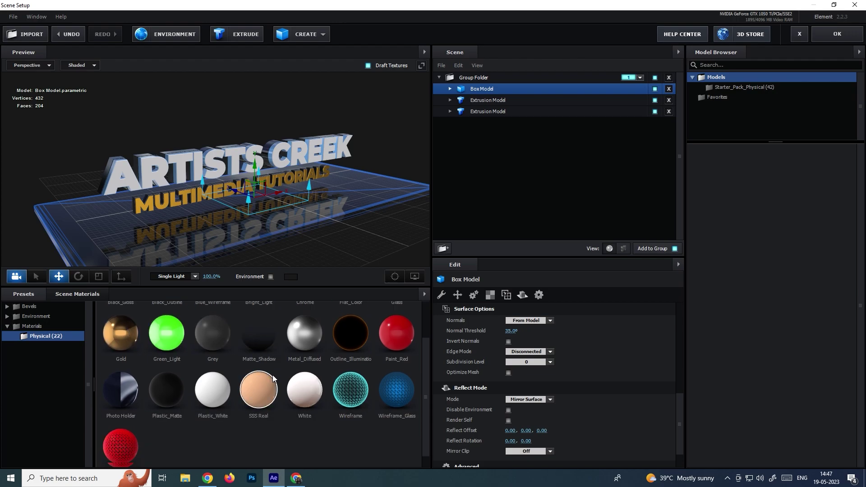
scroll(169, 382, "up", 1)
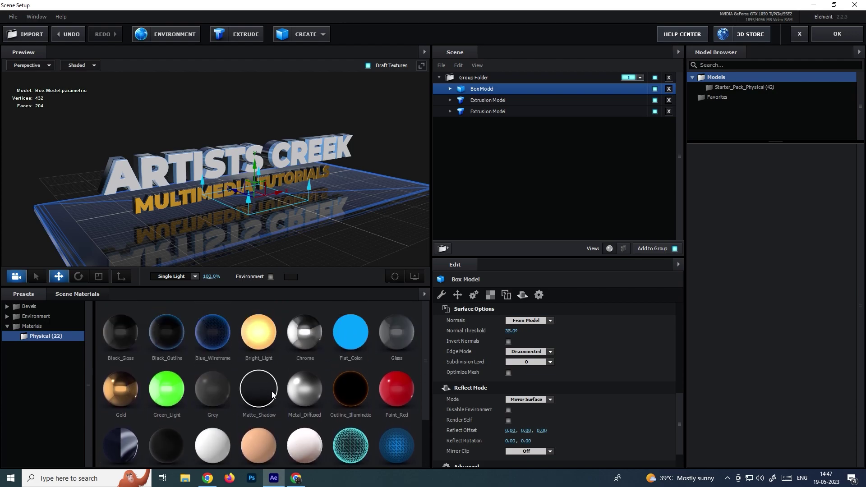
left_click(403, 341)
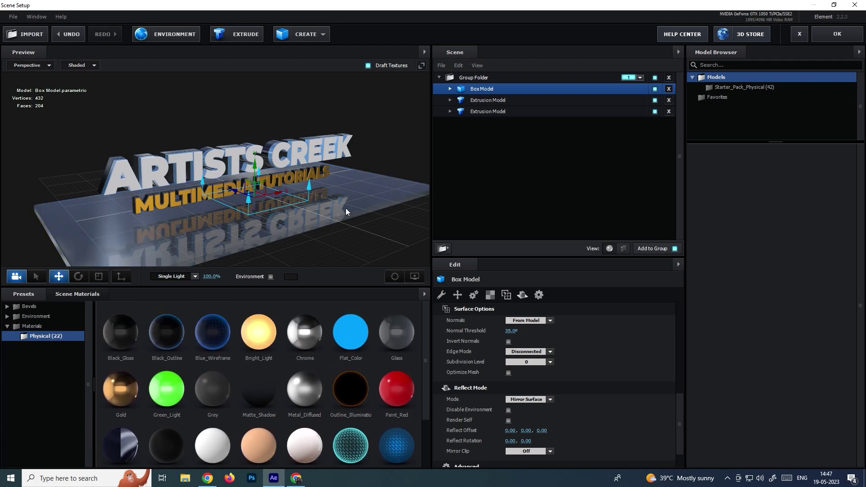
mouse_move(345, 207)
left_mouse_down()
mouse_move(328, 221)
mouse_move(288, 217)
mouse_move(372, 210)
mouse_move(341, 218)
left_mouse_up()
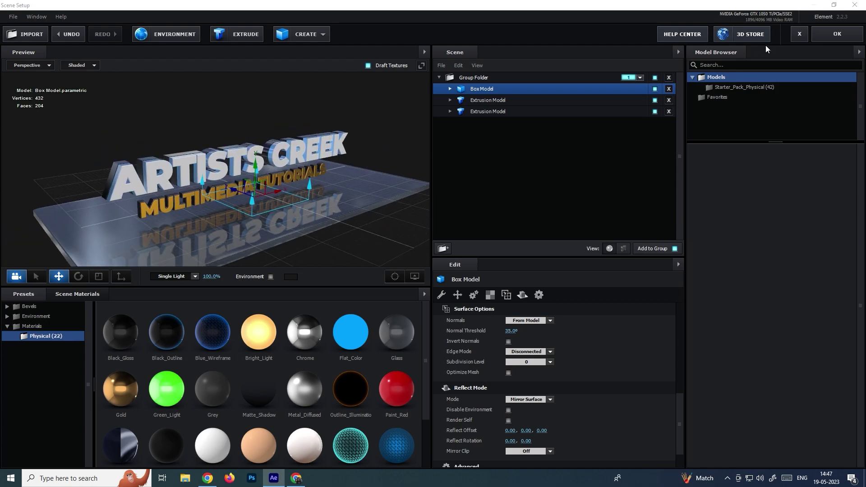
Step: Close Scene Setup and preview the camera move over the glass floor from the start
left_click(840, 37)
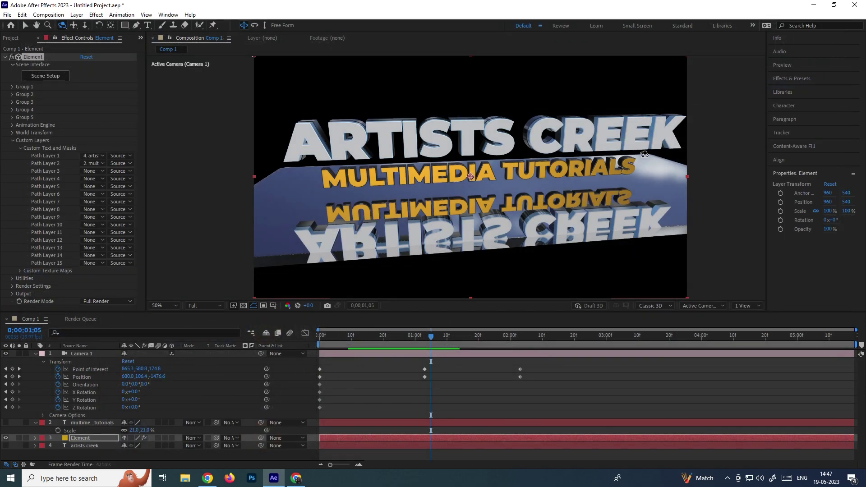
left_click_drag(416, 337, 307, 336)
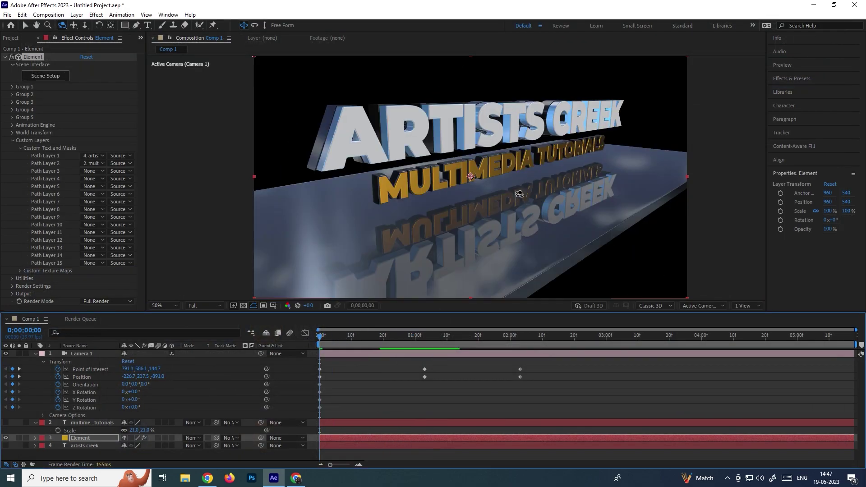
key("space")
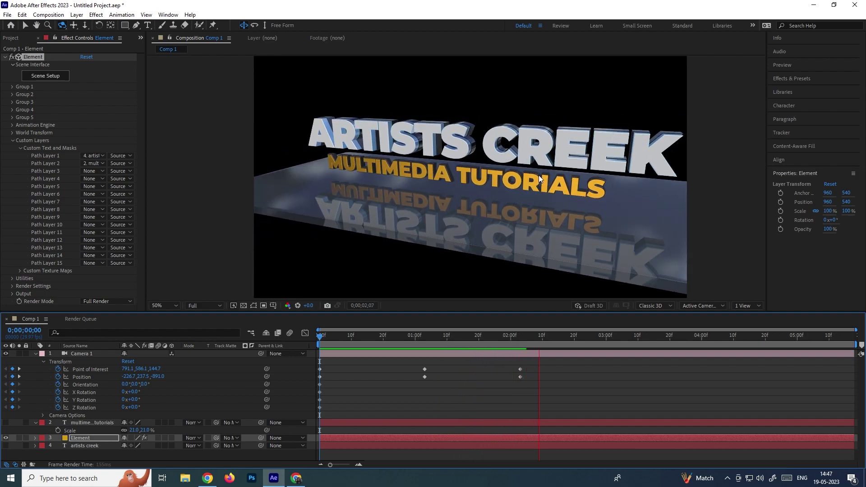
left_click(589, 338)
Step: Marquee-select all of Camera 1's keyframes in the timeline
left_click(566, 335)
left_click_drag(544, 391, 309, 344)
left_click_drag(548, 365, 305, 407)
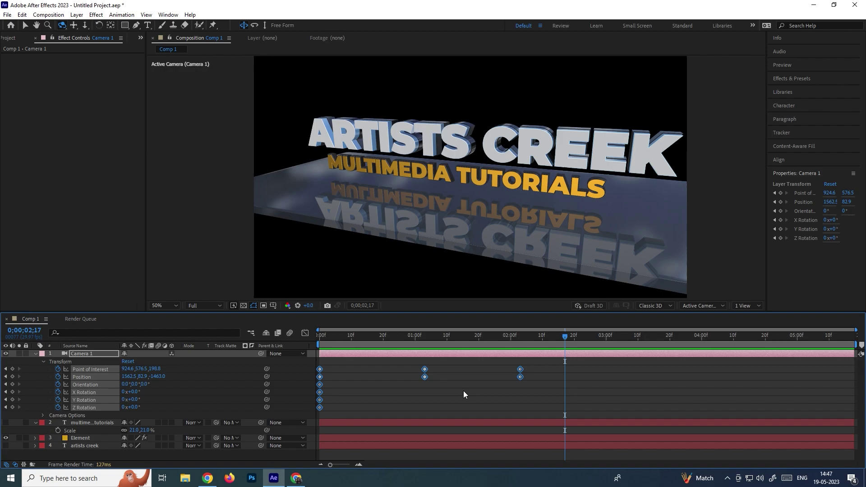
Step: Apply Easy Ease (F9) to all camera keyframes and preview the result
key("F9")
left_click_drag(460, 346, 283, 342)
key("space")
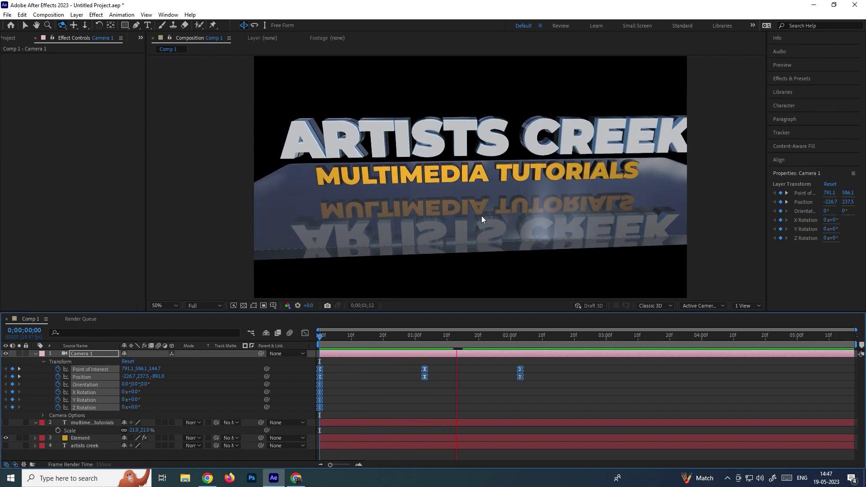
key("space")
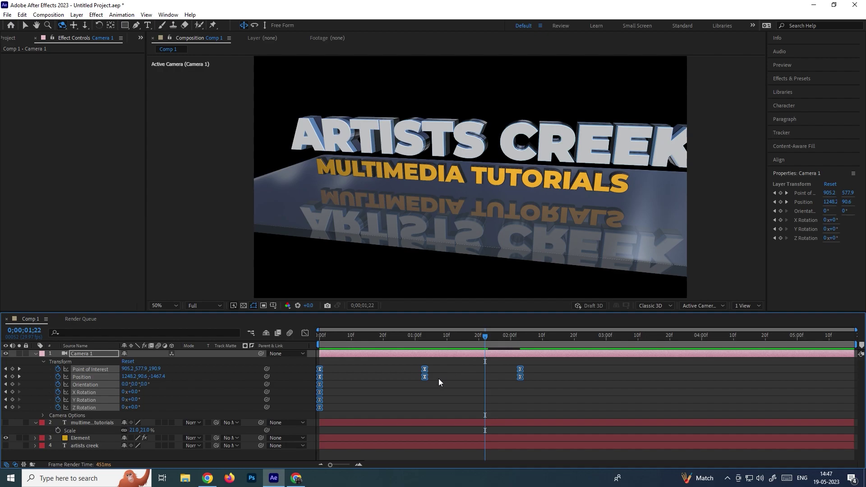
Step: Delete the middle camera keyframes and preview the simplified eased move
left_click_drag(445, 402, 421, 368)
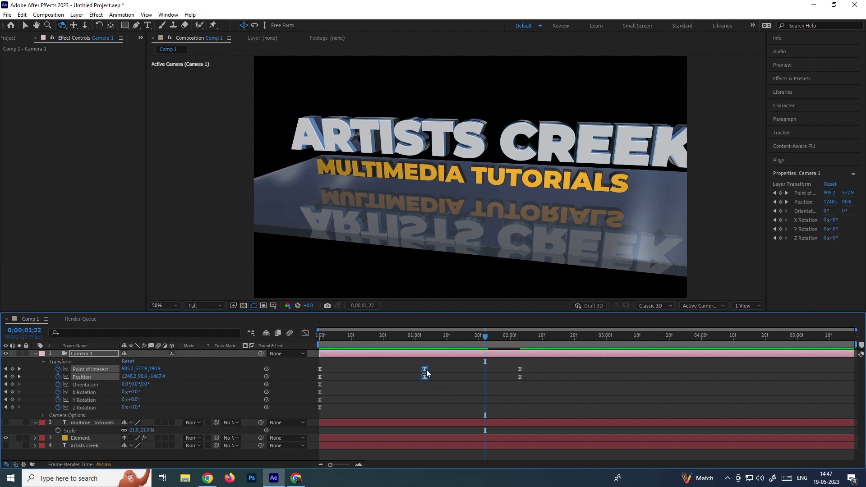
key("Delete")
left_click_drag(431, 337, 310, 345)
key("space")
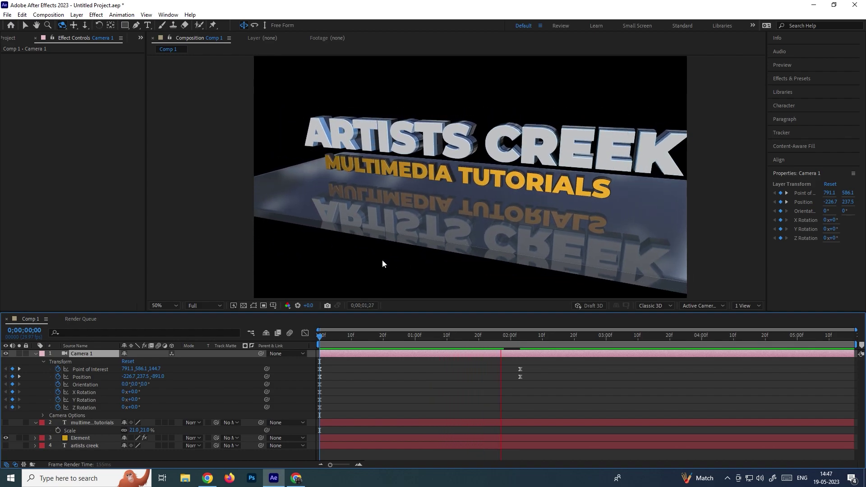
left_click(326, 338)
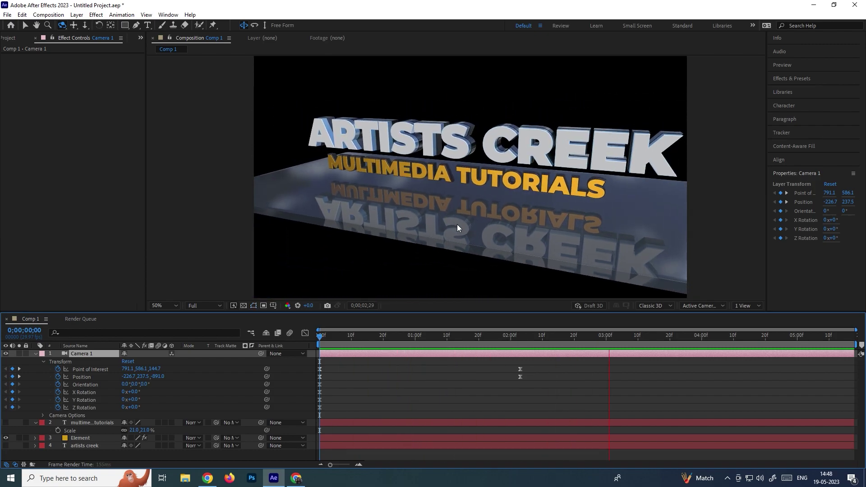
key("space")
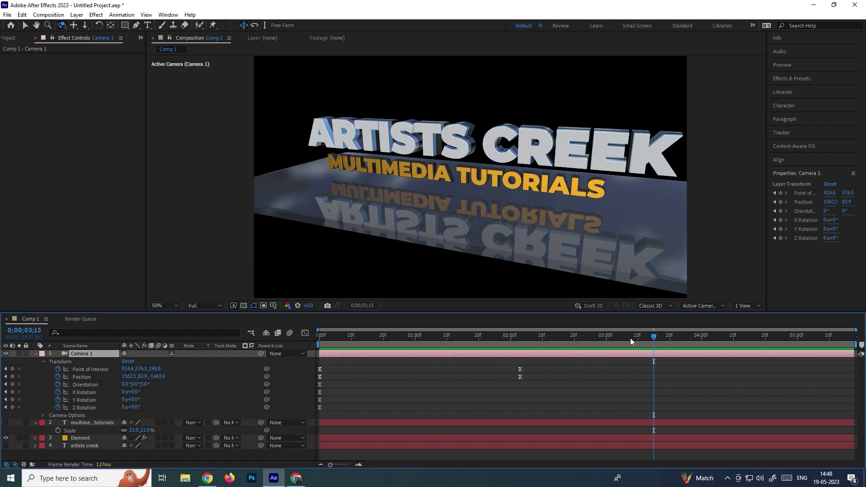
left_click_drag(631, 341, 307, 355)
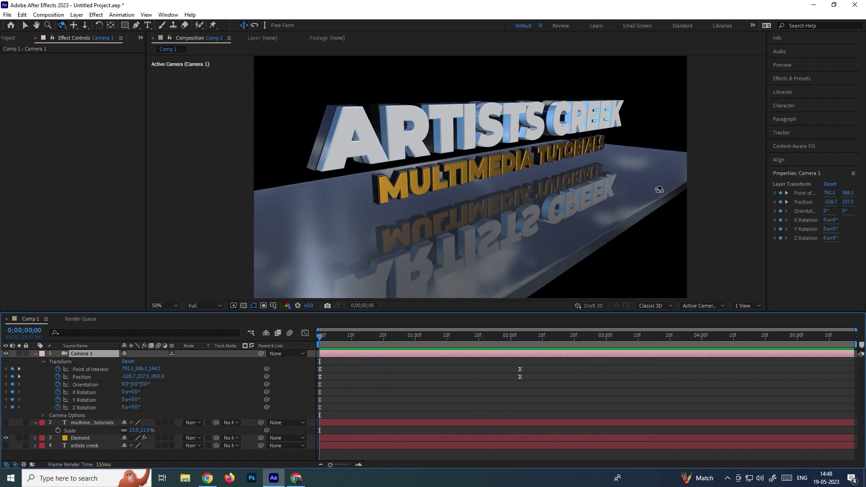